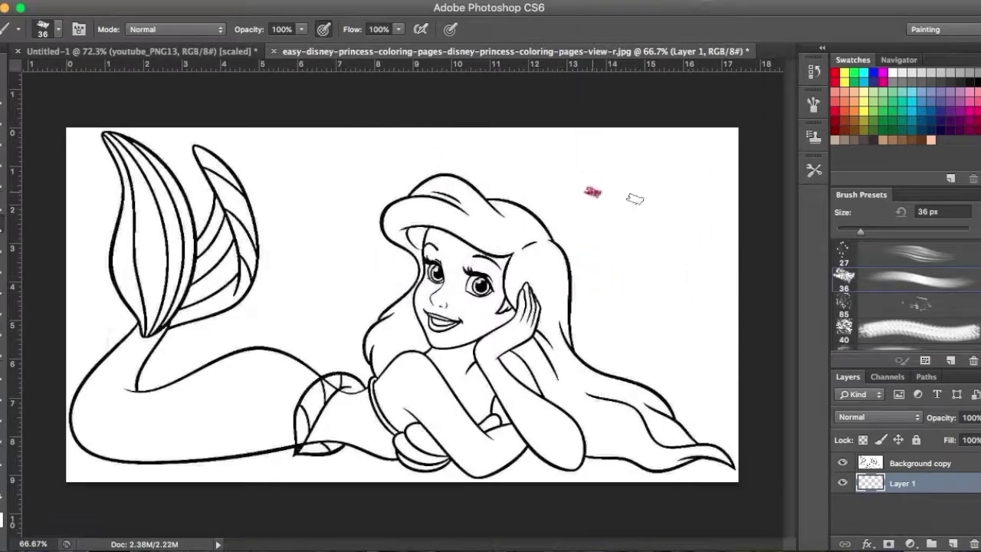
Test the maroon paint with a zigzag and hairline dab, then switch to a soft round 54 px brush
drag(634, 198, 678, 305)
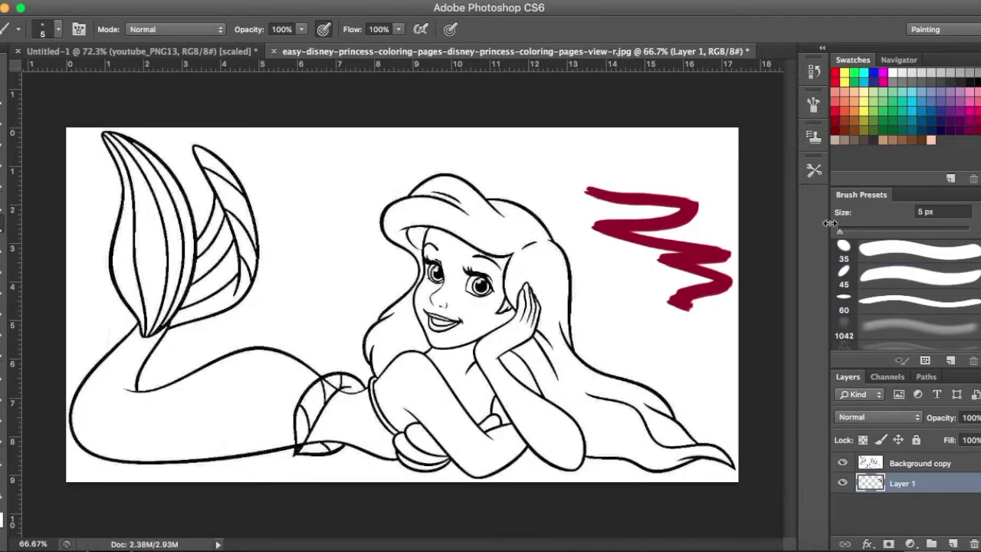
drag(419, 232, 410, 230)
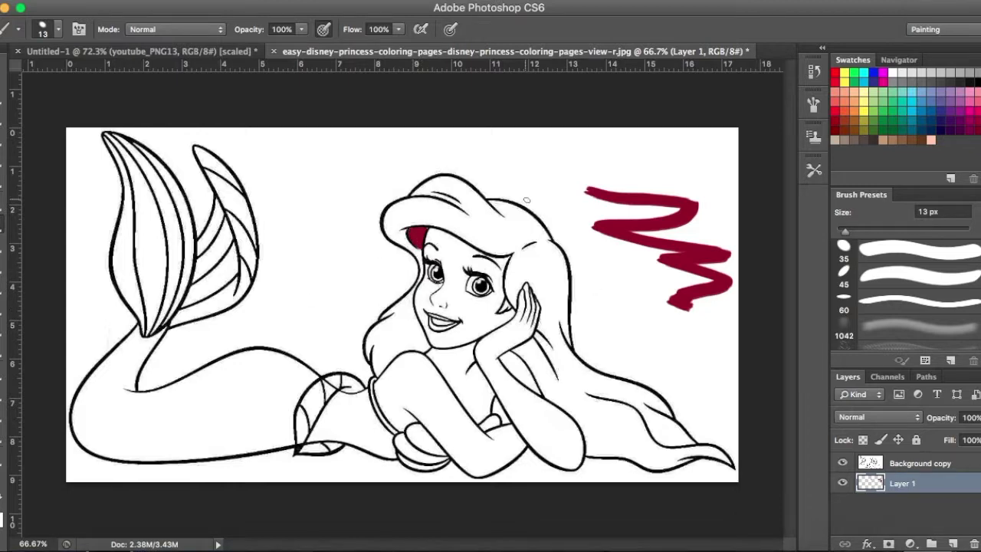
scroll(903, 306, down, 3)
scroll(902, 336, down, 3)
scroll(902, 336, down, 2)
click(907, 328)
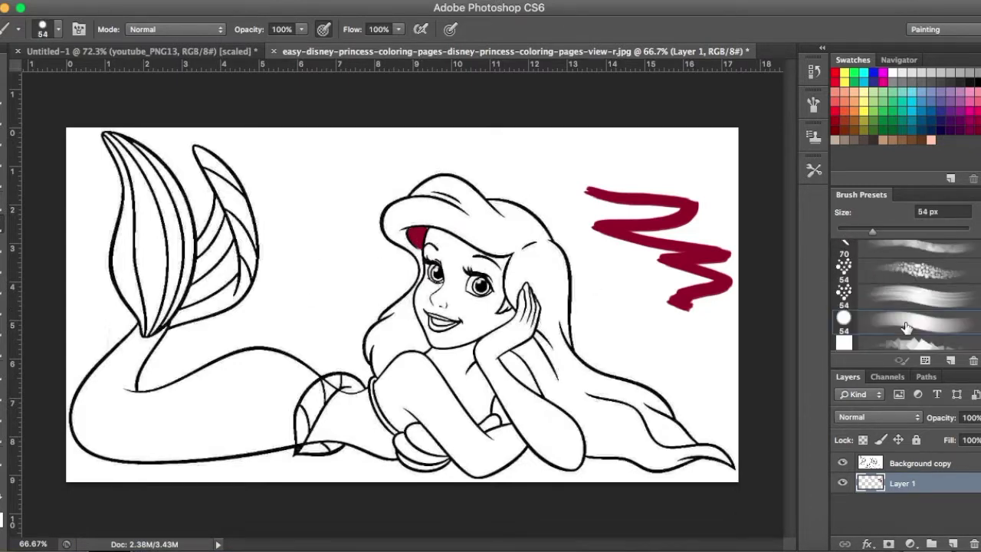
drag(551, 164, 674, 149)
Set the foreground colour to crimson #e12947 and paint across the hair's top and left side
click(16, 490)
key(Escape)
click(154, 167)
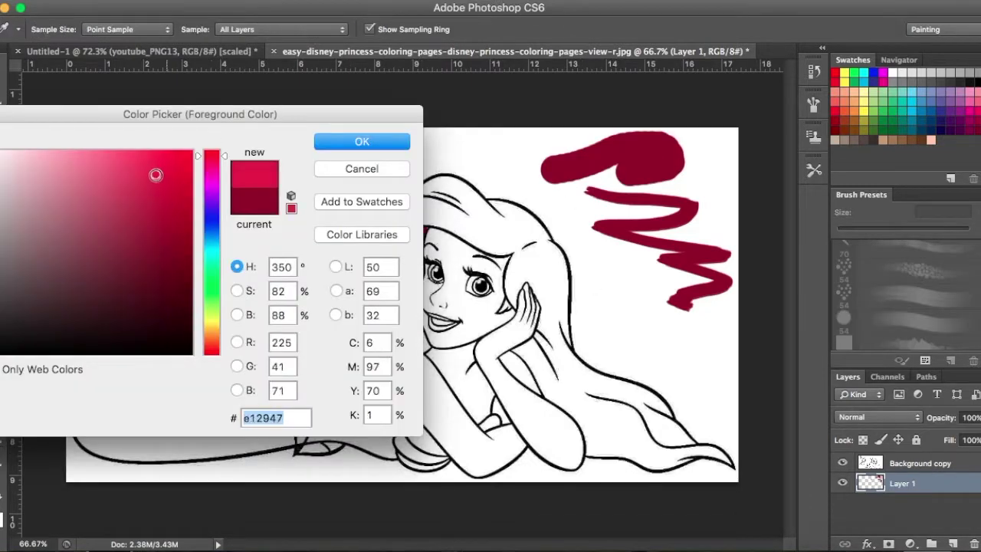
click(362, 141)
drag(406, 207, 529, 230)
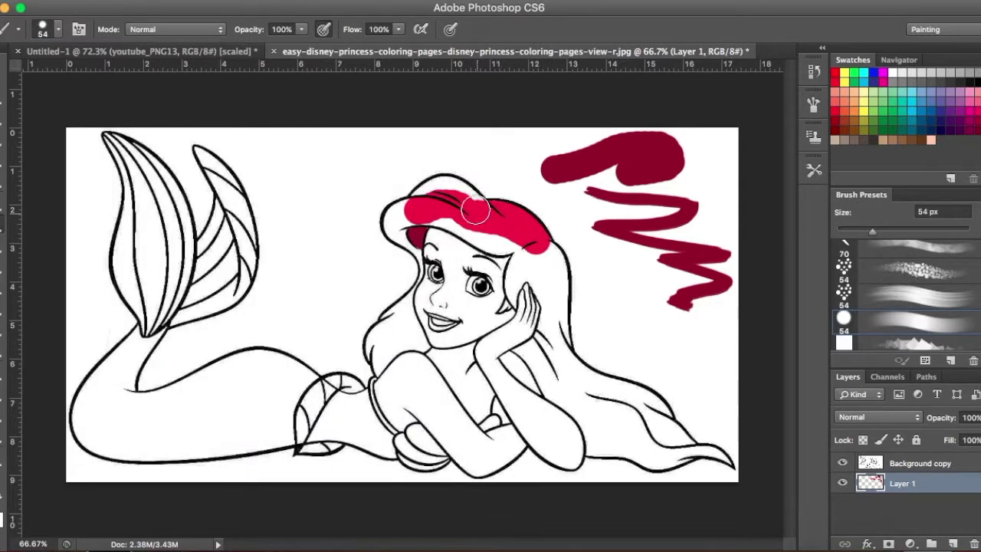
drag(466, 201, 567, 360)
key(ctrl+z)
drag(414, 207, 387, 229)
Darken the crimson slightly, add Layer 2 and fill the upper hair down to the forehead
click(9, 481)
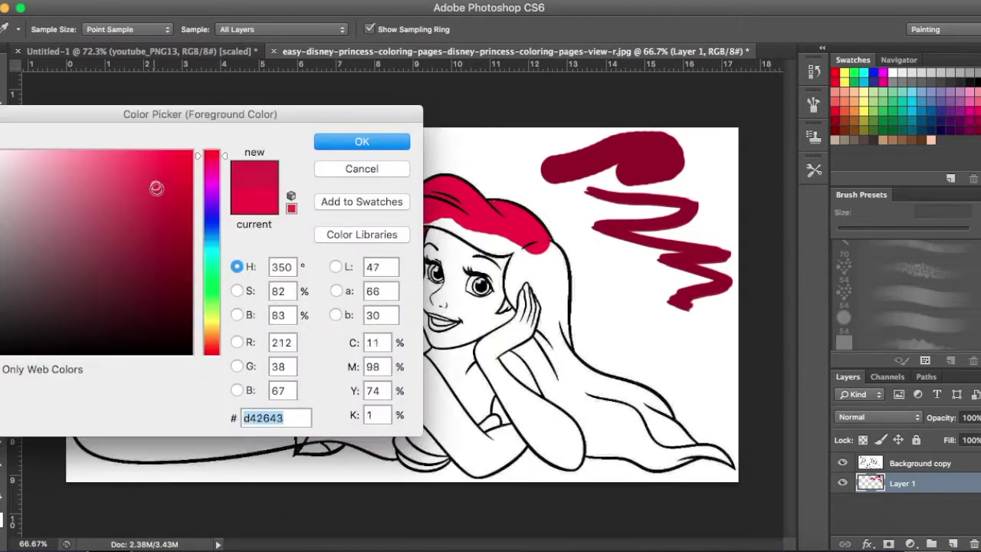
click(328, 138)
key(ctrl+shift+alt+n)
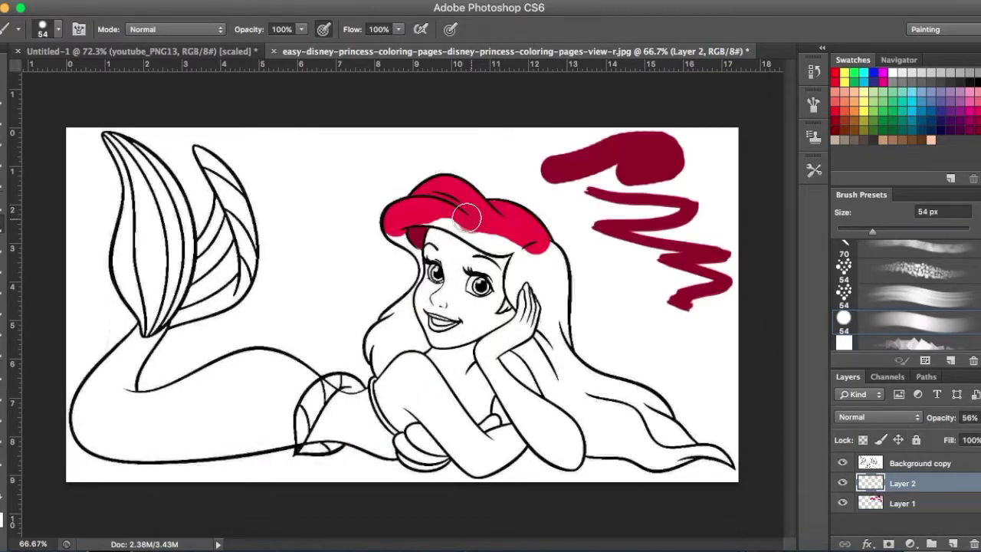
mouse_move(460, 219)
mouse_down()
mouse_move(560, 261)
mouse_move(429, 230)
mouse_move(368, 247)
mouse_move(421, 226)
mouse_up()
Paint the hair lock beside the cheek, the face's left edge and the hair's top with a smaller brush
scroll(413, 289, up, 3)
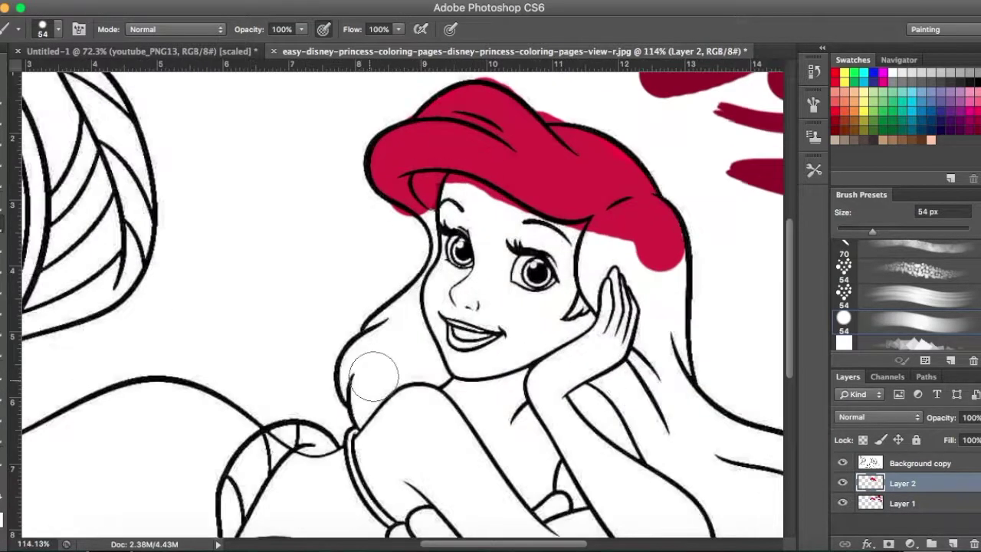
mouse_move(376, 376)
mouse_down()
mouse_move(361, 367)
mouse_move(368, 350)
mouse_move(402, 330)
mouse_up()
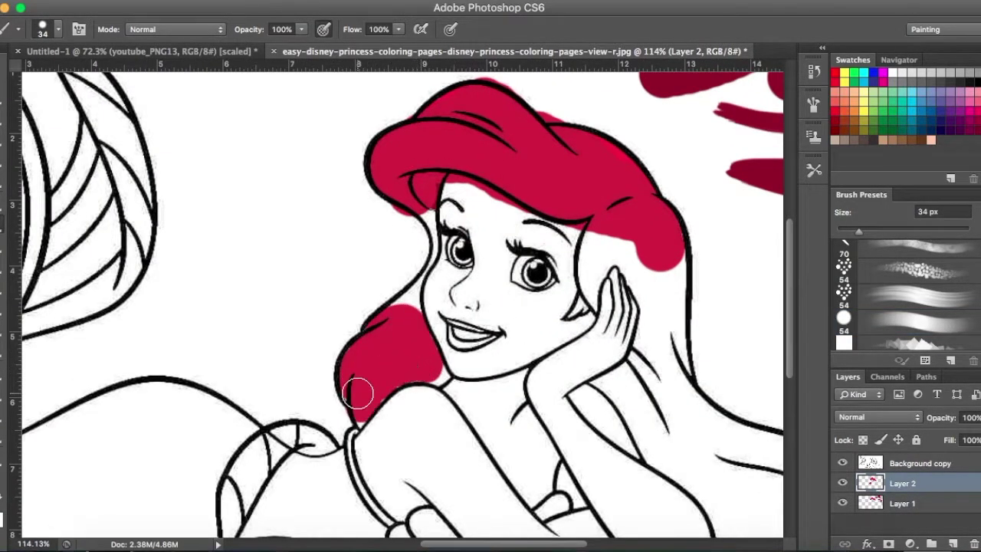
key(bracketleft)
key(bracketleft)
mouse_move(377, 398)
mouse_down()
mouse_move(438, 372)
mouse_move(403, 305)
mouse_up()
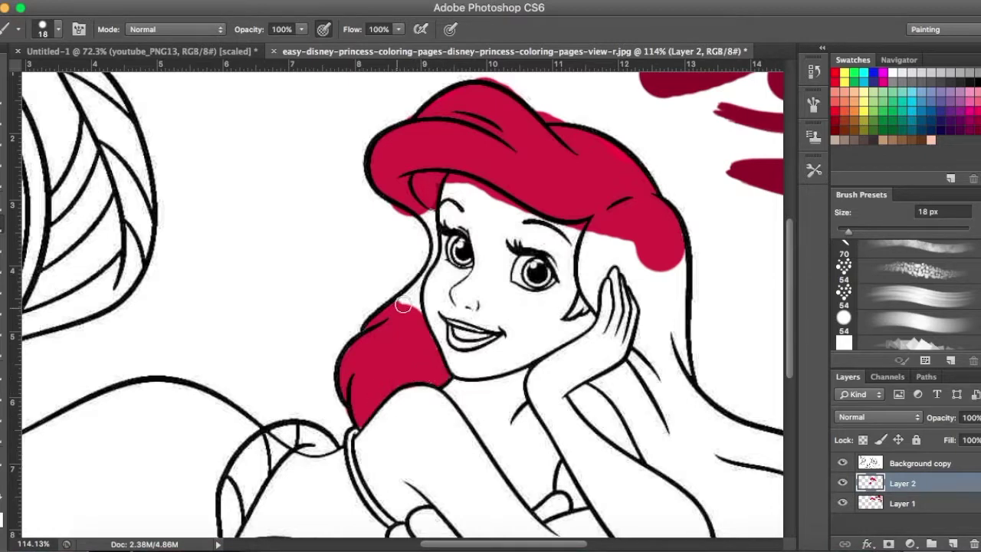
drag(426, 216, 425, 299)
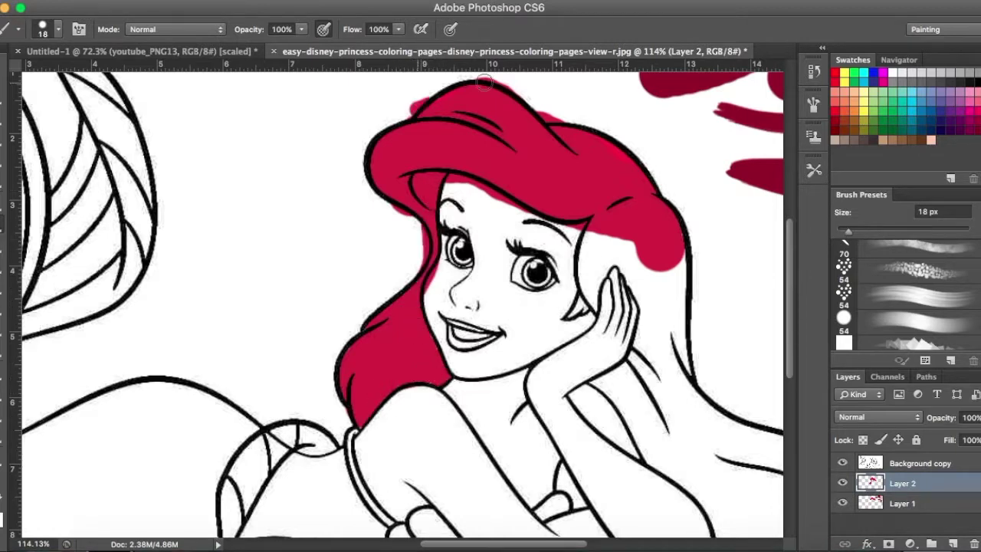
drag(353, 114, 517, 78)
Quick-select the hair area, then paint crimson down her right side and the long hair tail
key(w)
scroll(645, 253, up, 3)
drag(645, 360, 499, 332)
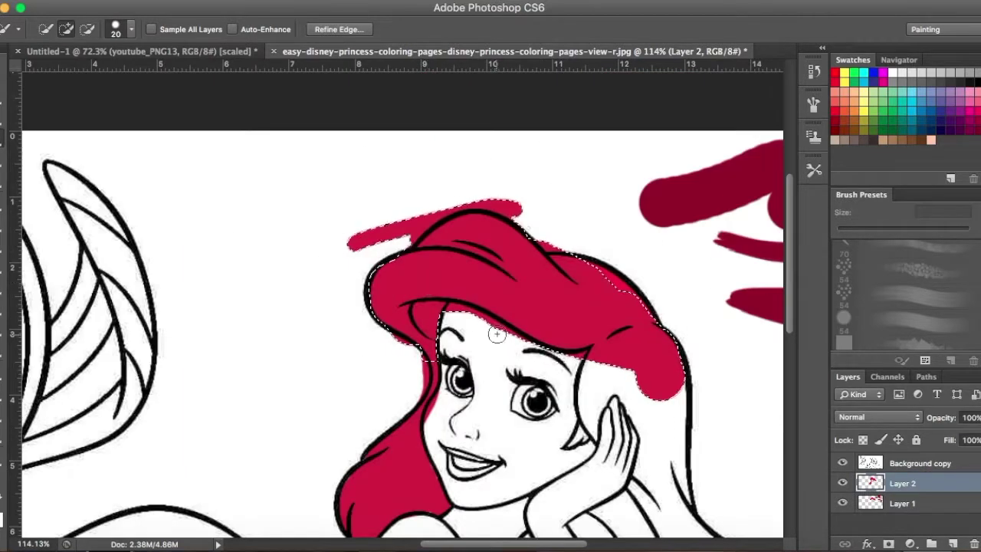
key(b)
key(bracketright)
key(bracketright)
key(bracketright)
drag(649, 332, 663, 388)
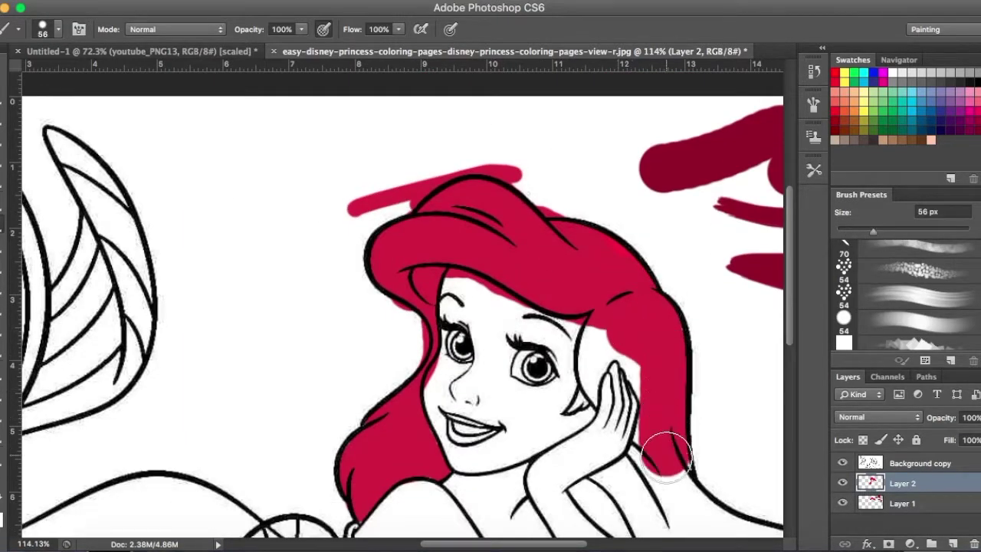
scroll(663, 388, down, 5)
mouse_move(647, 276)
mouse_down()
mouse_move(705, 360)
mouse_move(595, 192)
mouse_up()
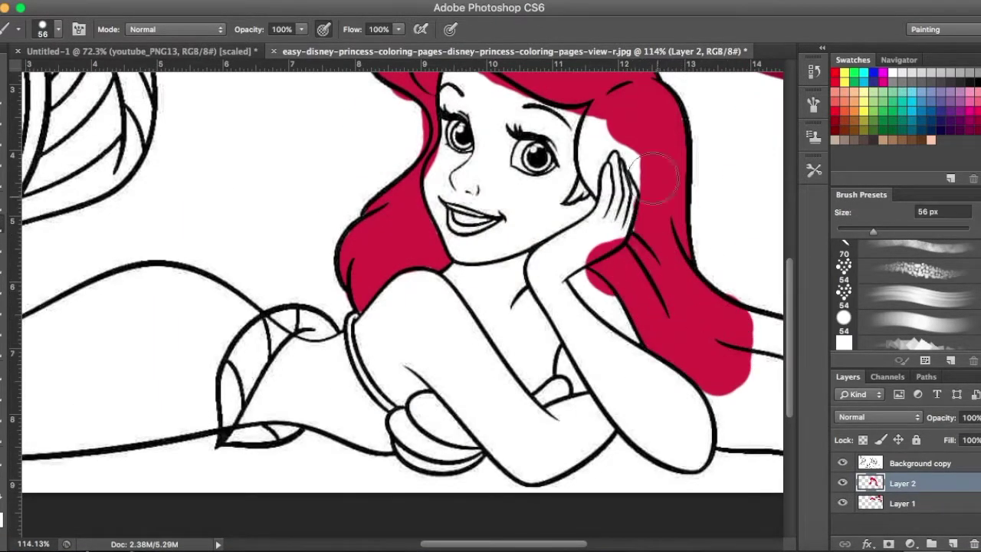
scroll(592, 383, right, 5)
mouse_move(592, 383)
mouse_down()
mouse_move(559, 321)
mouse_move(668, 389)
mouse_move(525, 350)
mouse_move(609, 426)
mouse_up()
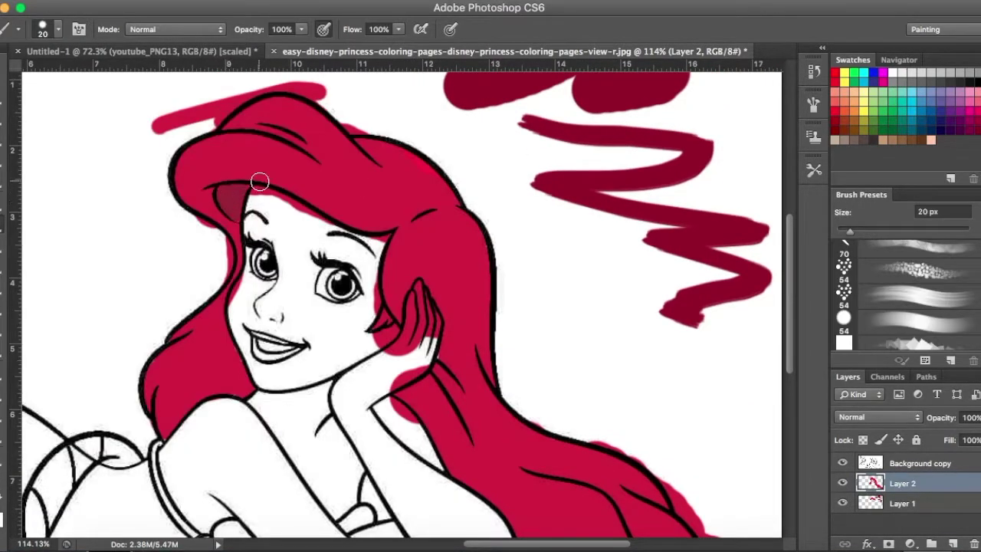
scroll(560, 161, up, 3)
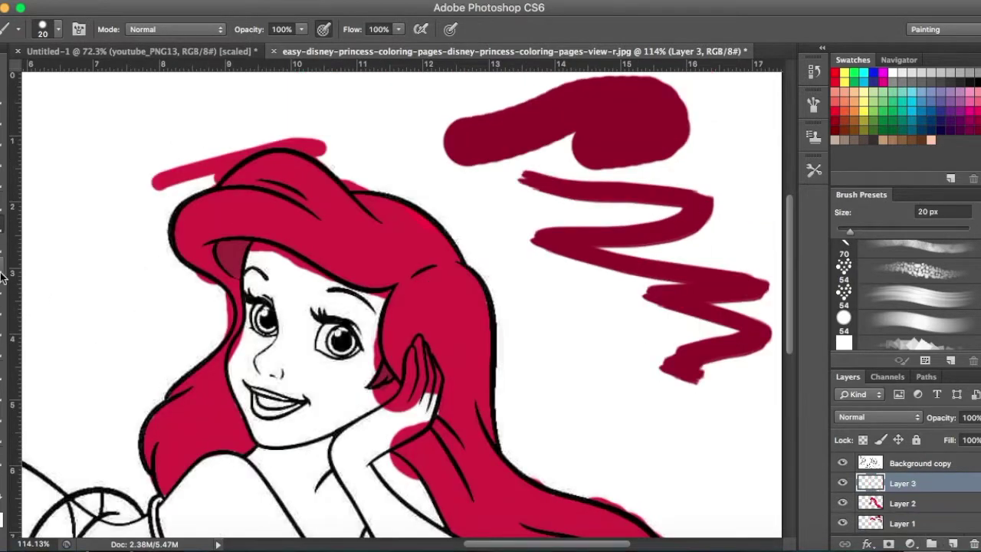
Erase the maroon test strokes on Layer 1 with a greatly enlarged eraser
key(e)
key(alt+bracketleft)
key(bracketright)
key(bracketright)
key(bracketright)
mouse_move(491, 127)
mouse_down()
mouse_move(630, 196)
mouse_move(727, 345)
mouse_up()
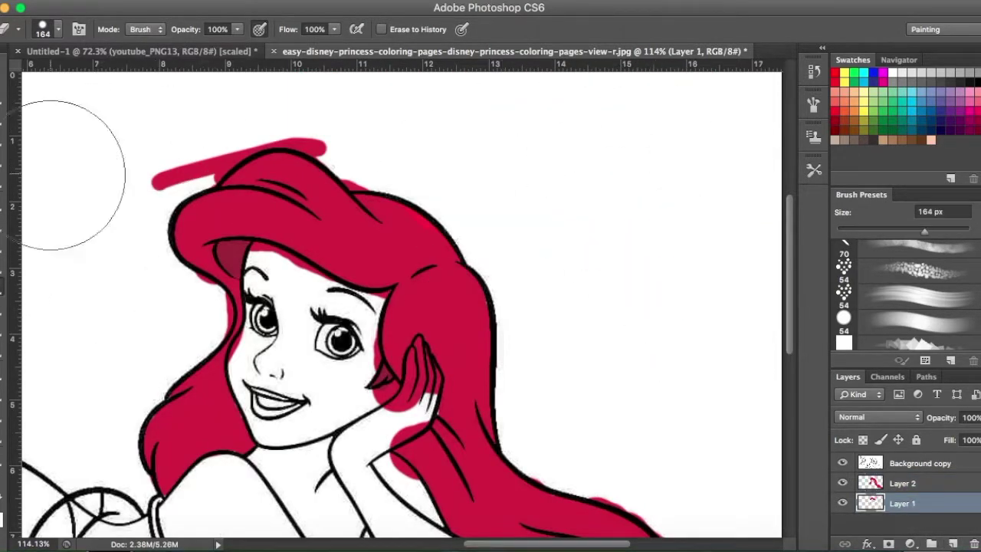
scroll(562, 364, down, 3)
On Layer 2, erase red spilling past the hair's edges, tip and bottom
key(alt+bracketright)
scroll(298, 92, up, 2)
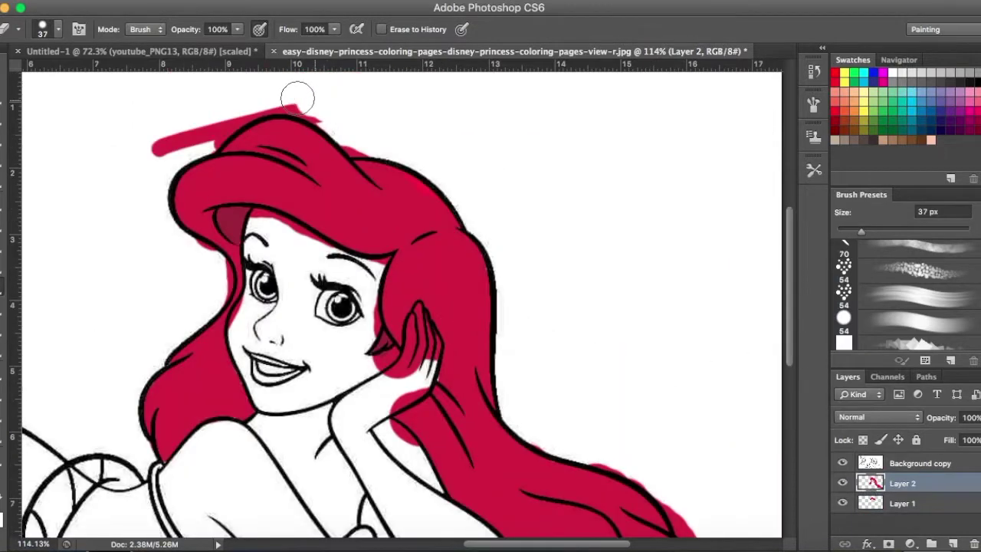
mouse_move(298, 91)
mouse_down()
mouse_move(234, 109)
mouse_move(357, 142)
mouse_up()
scroll(357, 142, down, 5)
drag(413, 164, 403, 285)
mouse_move(664, 309)
mouse_down()
mouse_move(696, 357)
mouse_move(774, 421)
mouse_move(717, 381)
mouse_up()
scroll(718, 381, right, 5)
mouse_move(306, 440)
mouse_down()
mouse_move(482, 459)
mouse_move(531, 449)
mouse_up()
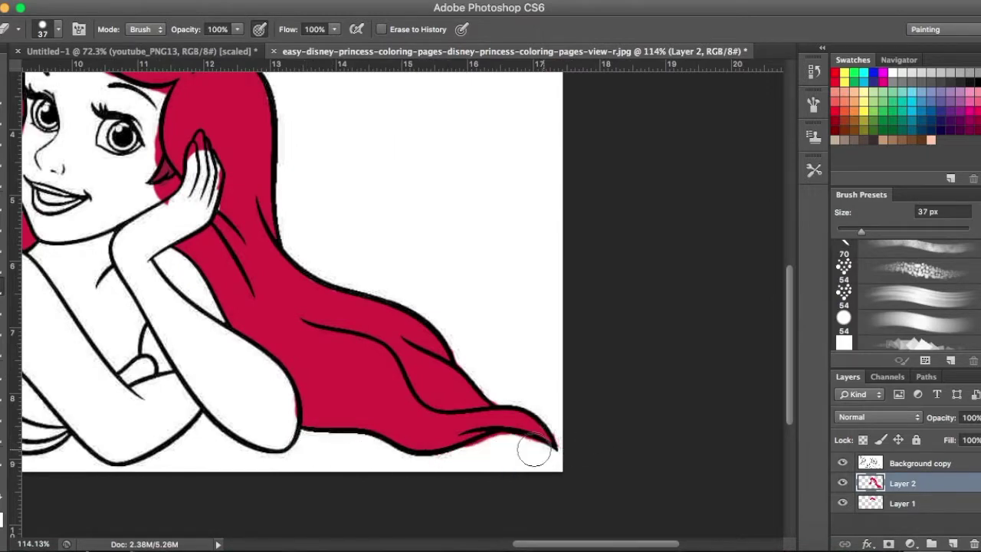
scroll(230, 475, up, 5)
With a smaller eraser, tidy the hair strands framing the face
key(bracketleft)
key(bracketleft)
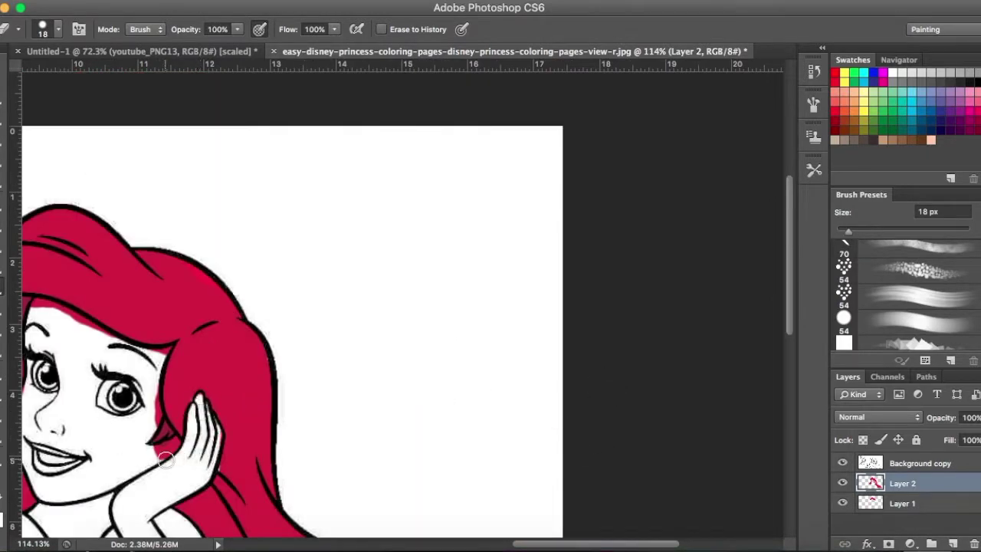
scroll(178, 399, left, 1)
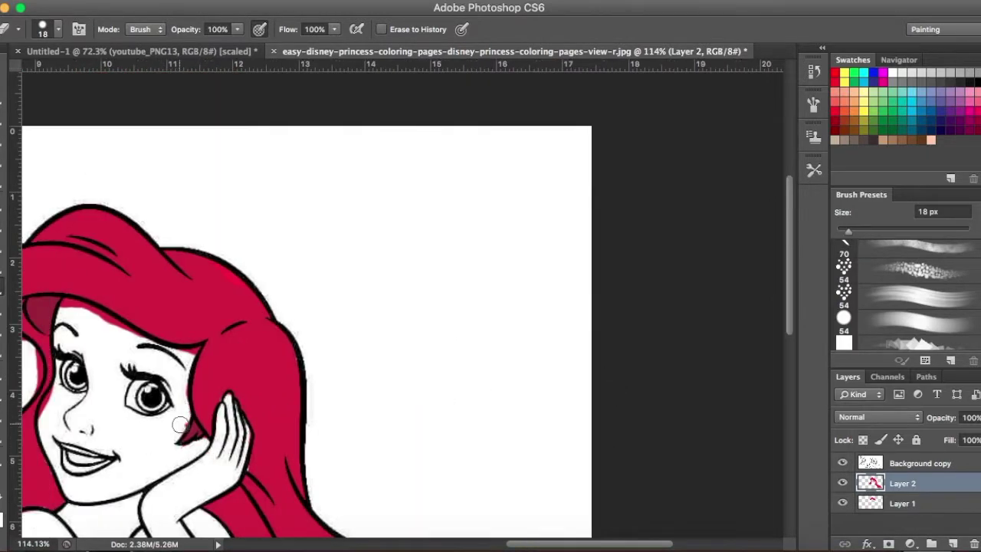
drag(195, 351, 66, 303)
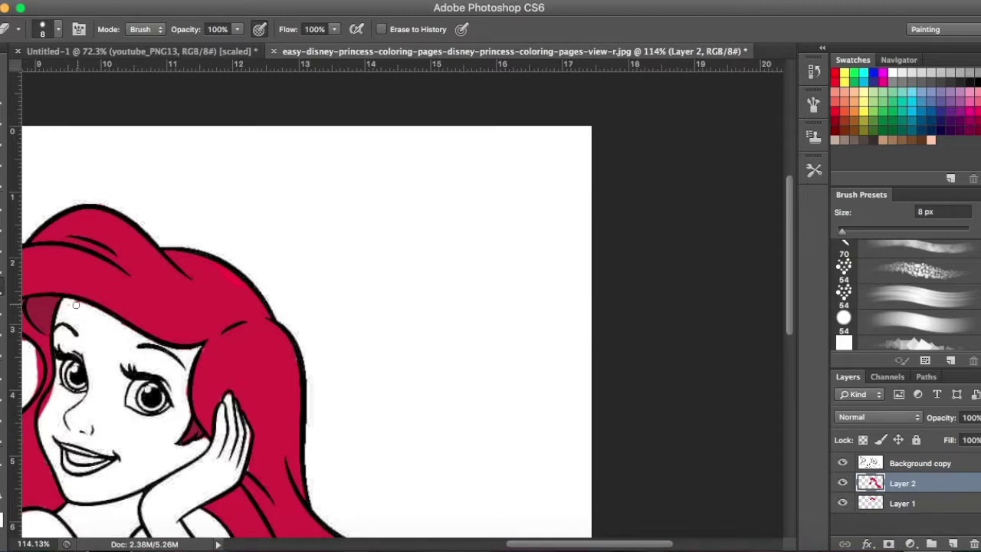
scroll(494, 437, down, 5)
scroll(427, 328, down, 2)
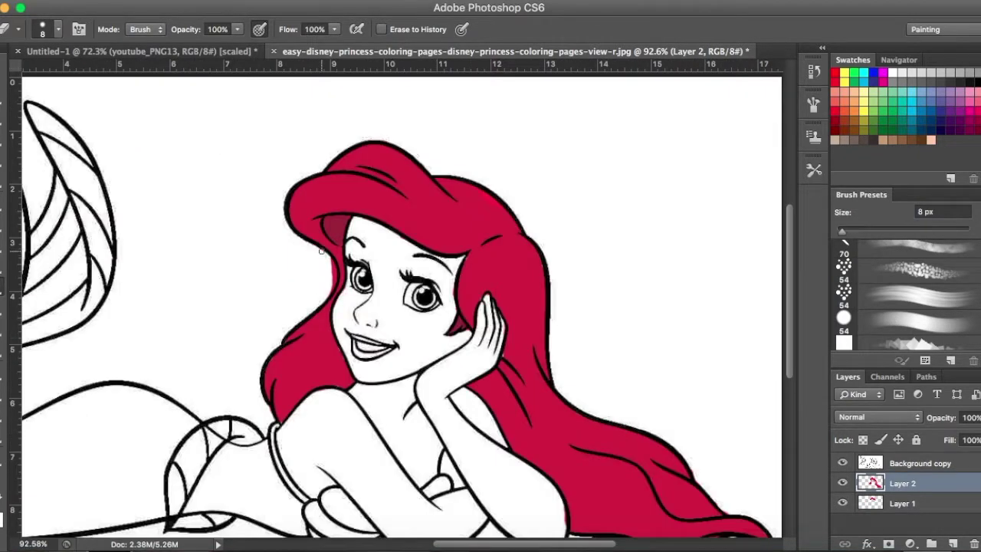
scroll(765, 291, down, 1)
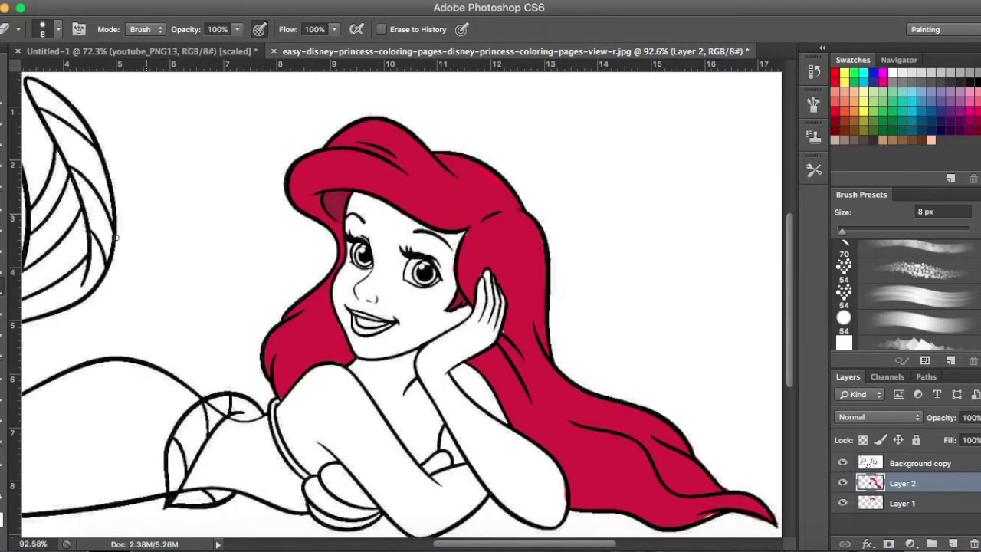
scroll(131, 153, left, 6)
Trace the left tail fin as a selection with the Magnetic Lasso
key(w)
scroll(151, 176, up, 5)
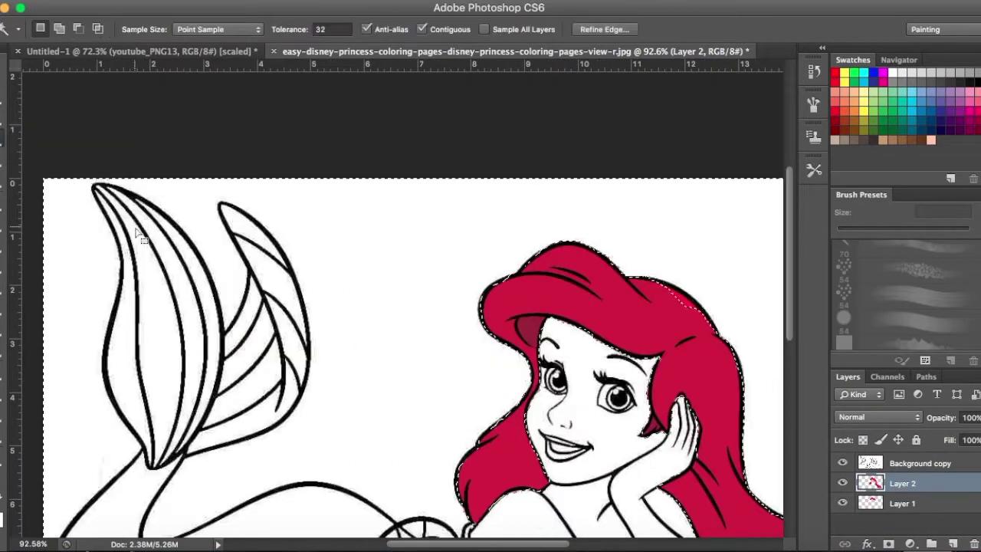
key(l)
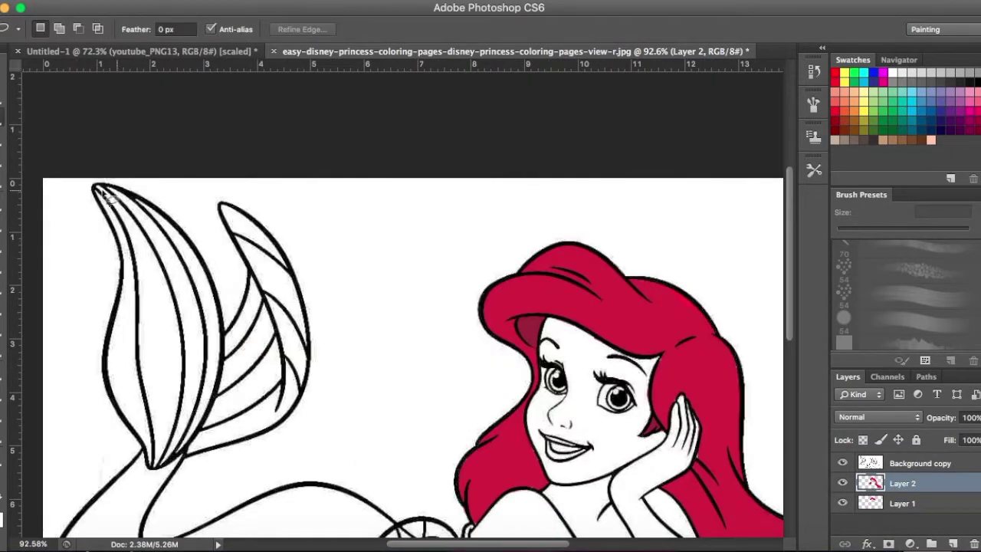
click(127, 196)
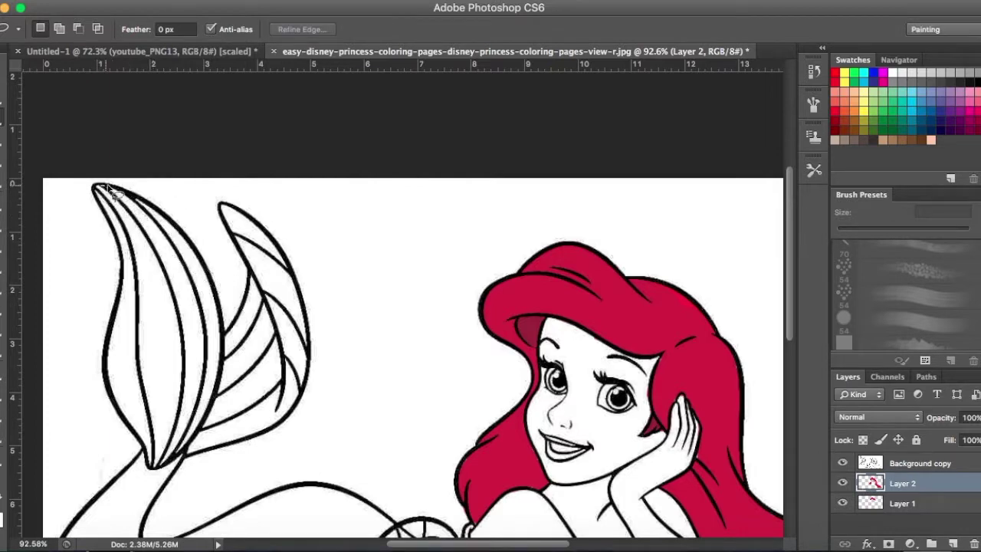
key(shift+l)
key(shift+l)
click(127, 220)
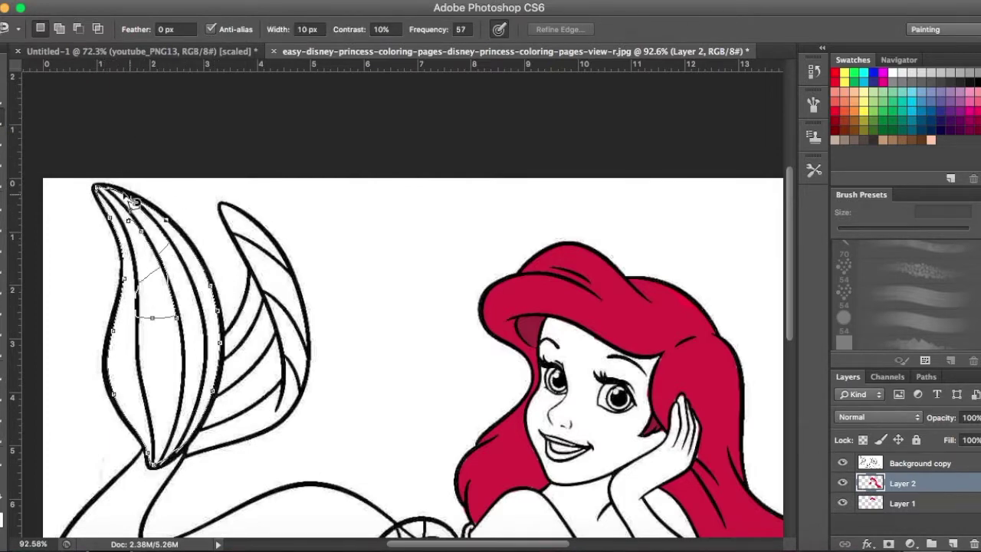
key(Escape)
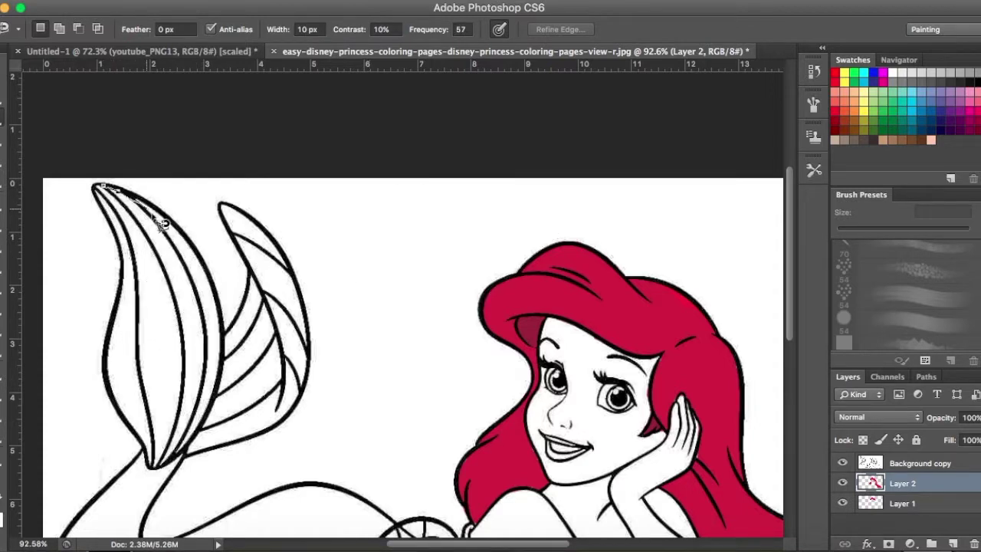
click(107, 191)
Pick green from the Shape tool's Fill swatches and adjust its shade in the Color Picker
key(u)
click(264, 29)
click(116, 29)
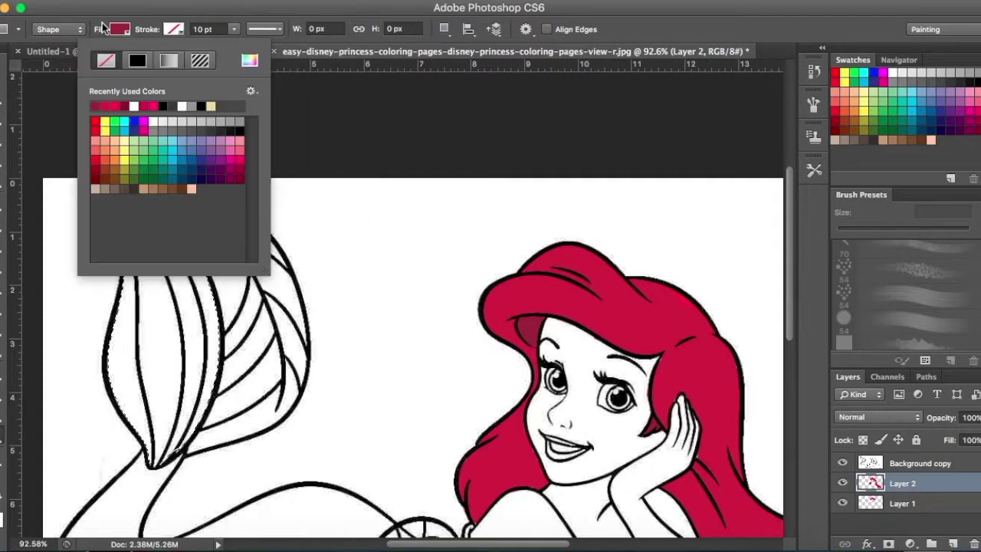
click(99, 150)
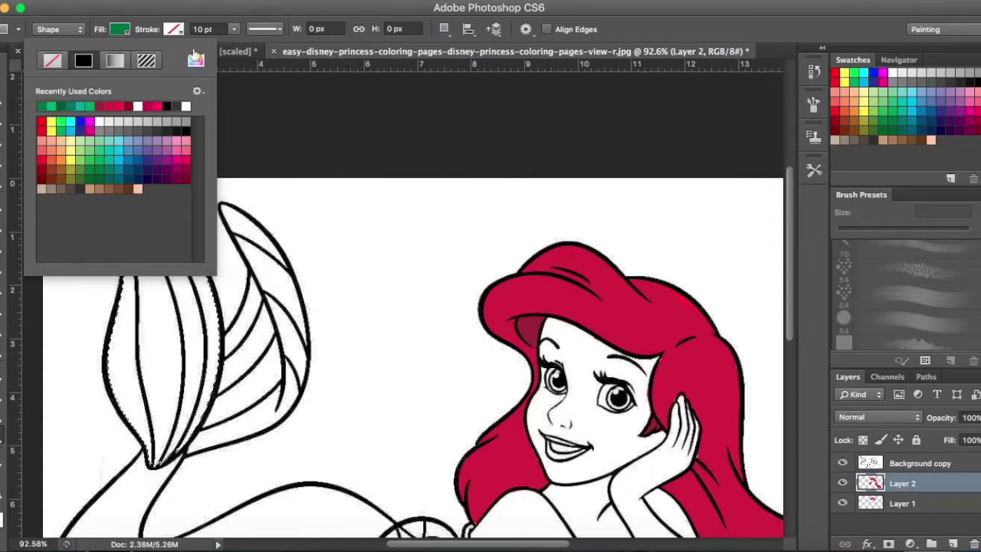
click(196, 59)
drag(211, 277, 210, 255)
click(389, 141)
click(33, 38)
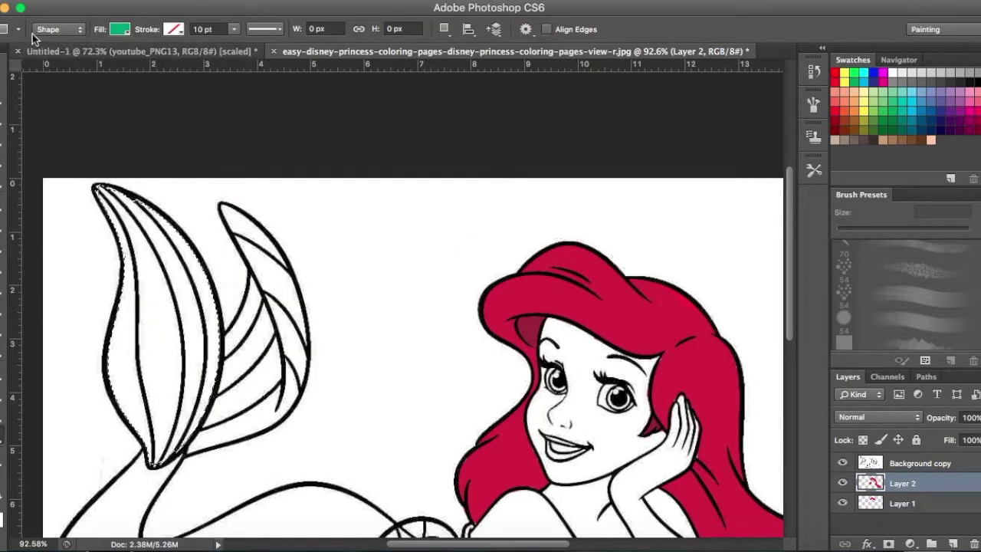
scroll(230, 307, down, 3)
click(15, 429)
Fill the left fin with a green-to-white gradient and deselect it
click(28, 307)
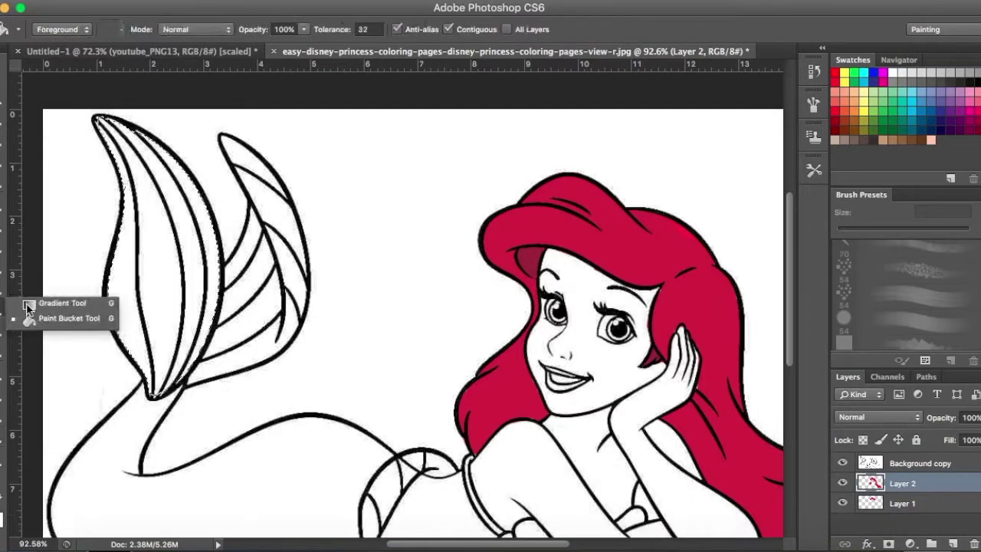
click(92, 29)
click(390, 140)
drag(122, 146, 167, 366)
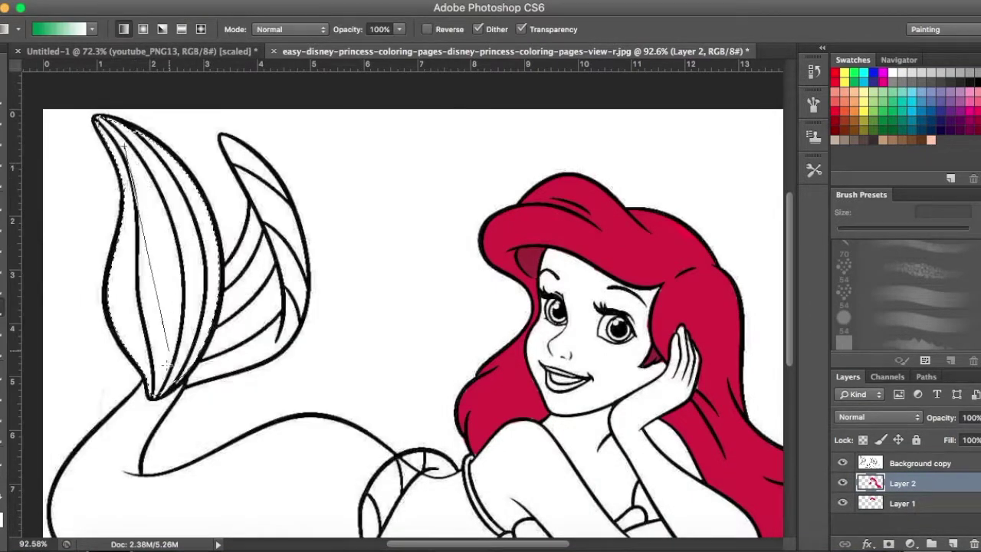
drag(127, 129, 169, 358)
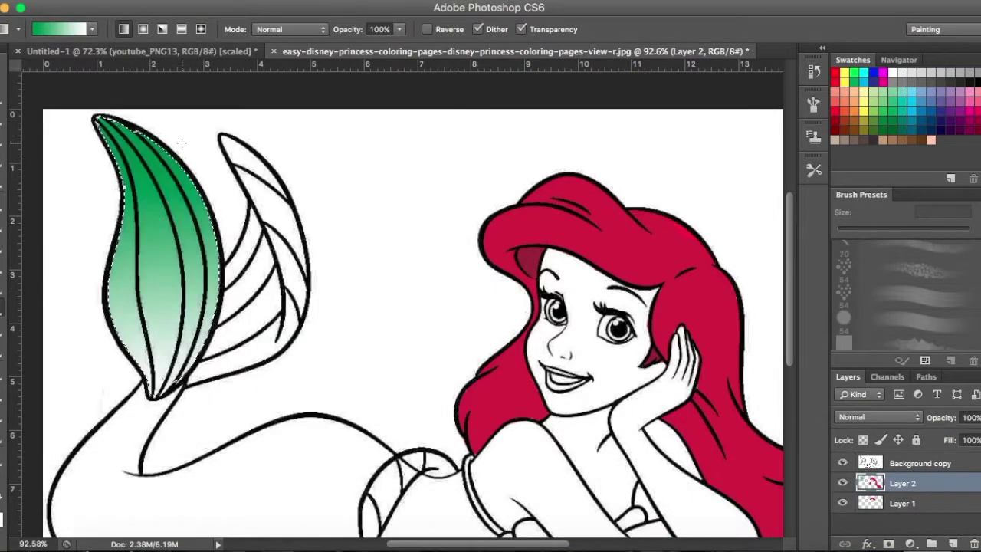
key(ctrl+d)
Lasso the second tail fin, fill it with a green gradient and deselect
key(b)
scroll(173, 230, down, 2)
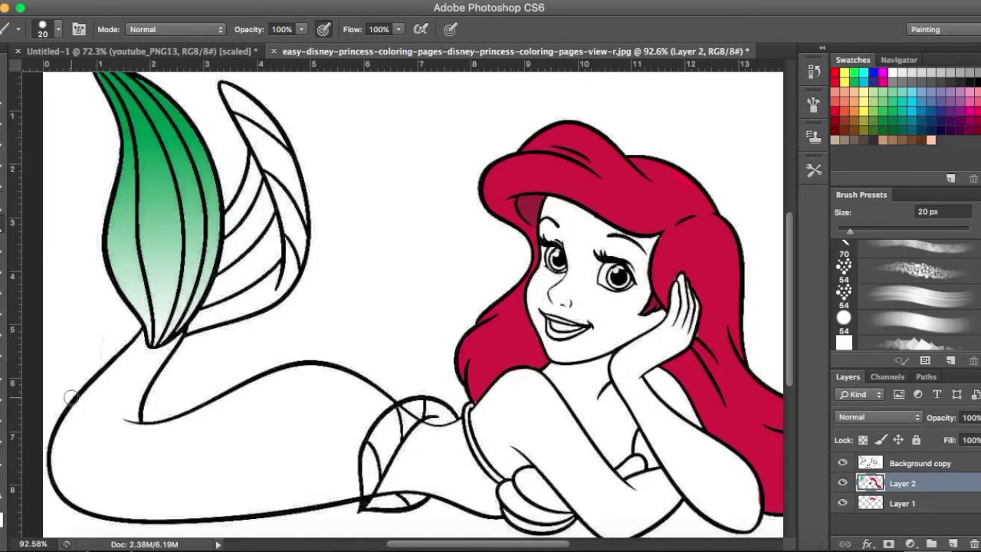
scroll(173, 230, up, 3)
key(l)
click(220, 163)
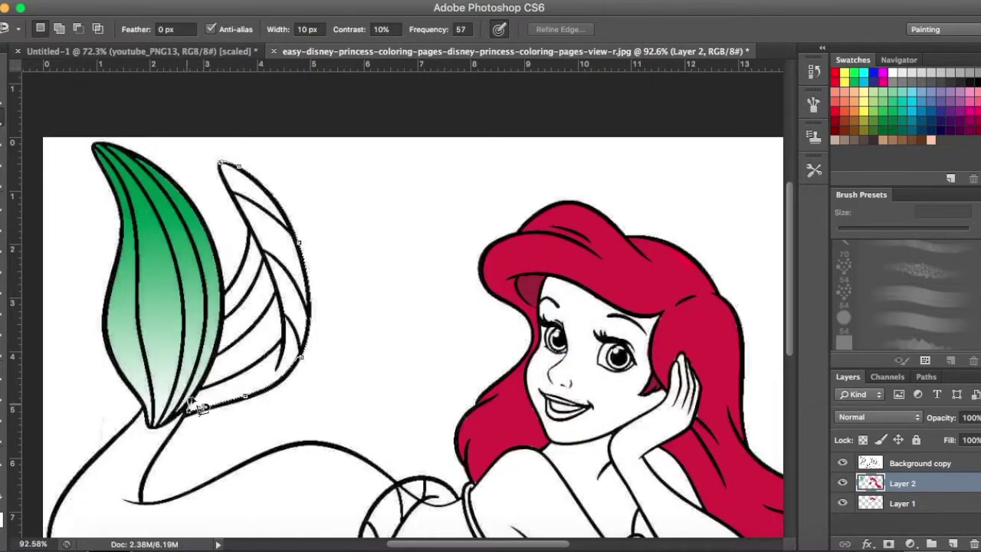
click(221, 164)
key(g)
mouse_move(257, 207)
mouse_down()
mouse_move(201, 315)
mouse_move(230, 368)
mouse_move(253, 229)
mouse_move(230, 360)
mouse_move(247, 363)
mouse_move(246, 199)
mouse_move(230, 367)
mouse_up()
scroll(362, 309, down, 5)
key(b)
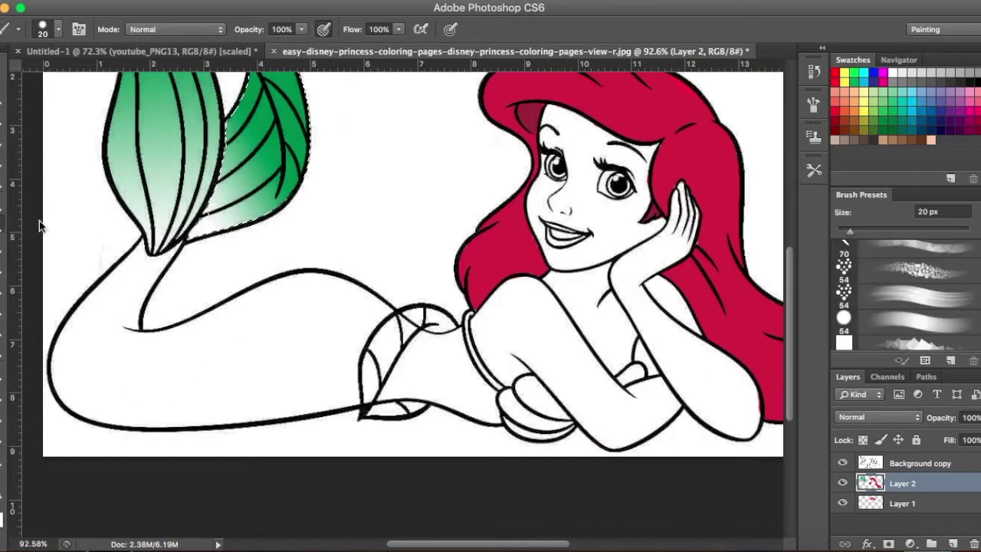
key(ctrl+d)
Brush green over most of the tail and erase the overspill at its edges
mouse_move(120, 278)
mouse_down()
mouse_move(146, 282)
mouse_move(136, 260)
mouse_up()
mouse_move(223, 337)
mouse_down()
mouse_move(284, 339)
mouse_move(100, 352)
mouse_move(300, 398)
mouse_move(197, 317)
mouse_move(208, 258)
mouse_move(120, 258)
mouse_up()
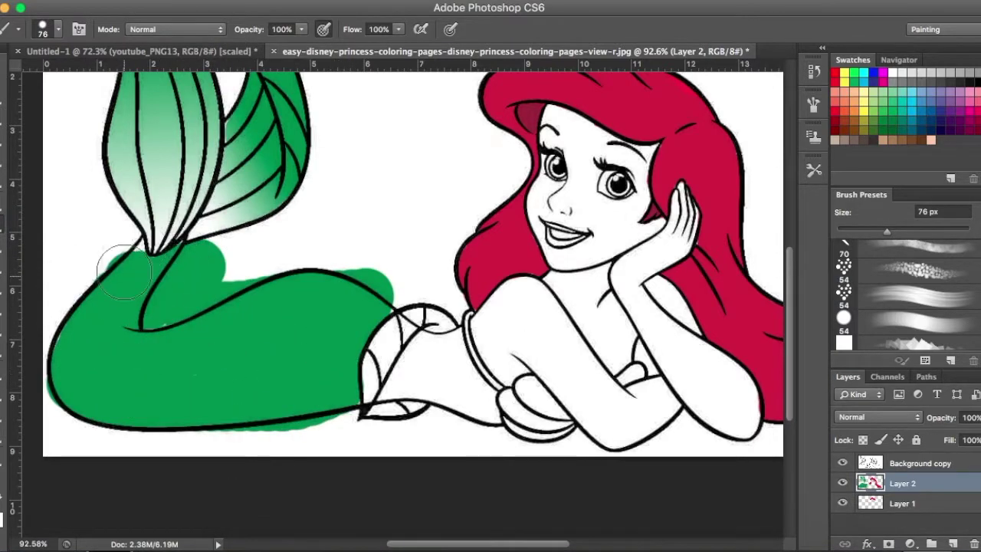
scroll(383, 307, up, 2)
key(e)
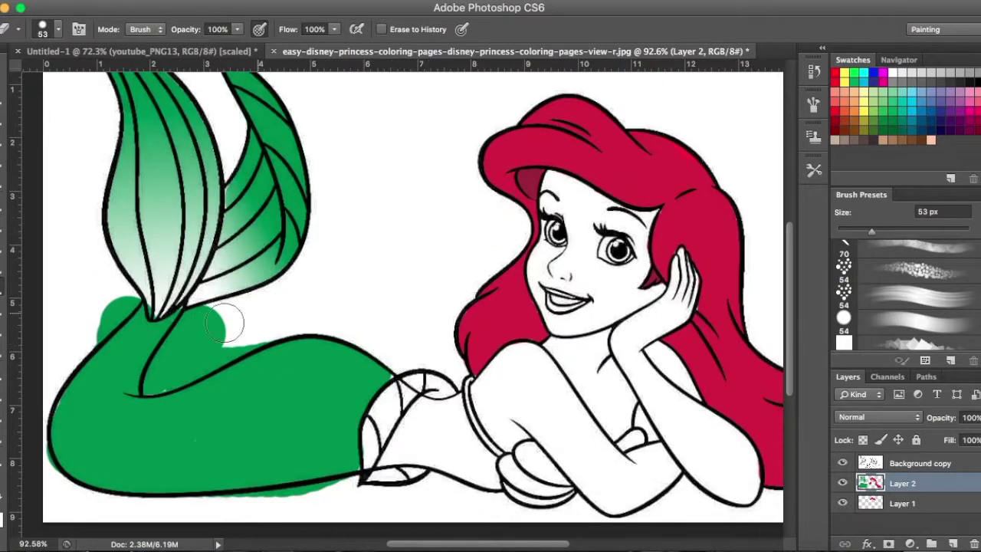
mouse_move(224, 323)
mouse_down()
mouse_move(220, 344)
mouse_move(92, 326)
mouse_move(160, 373)
mouse_move(196, 299)
mouse_up()
Re-select the left fin and bucket-fill it solid green
scroll(196, 299, up, 1)
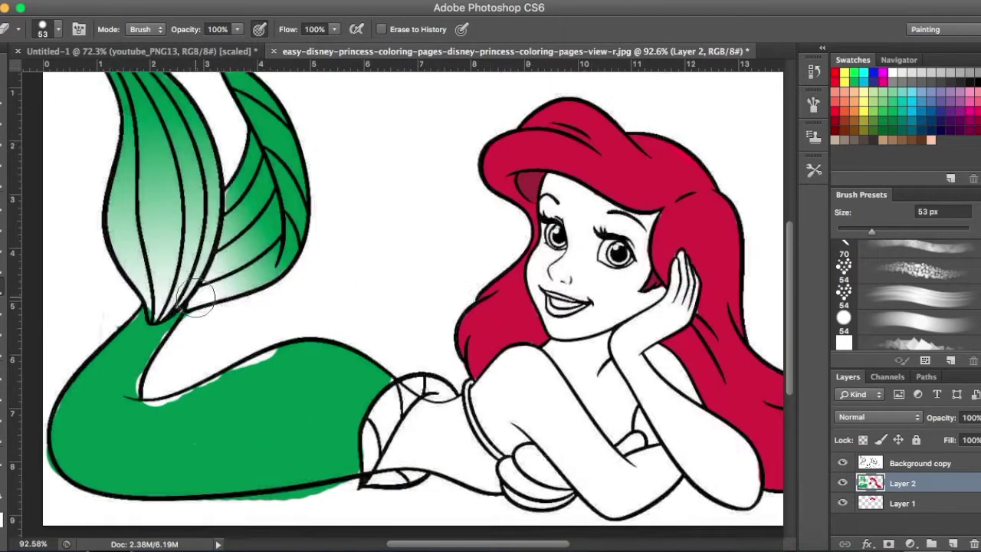
scroll(195, 299, up, 2)
click(8, 113)
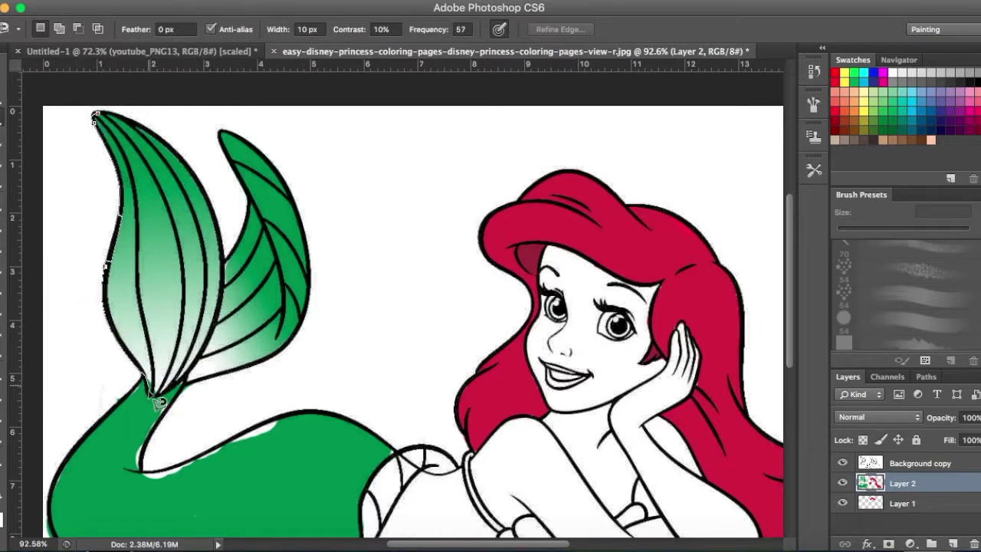
click(109, 120)
key(g)
click(153, 298)
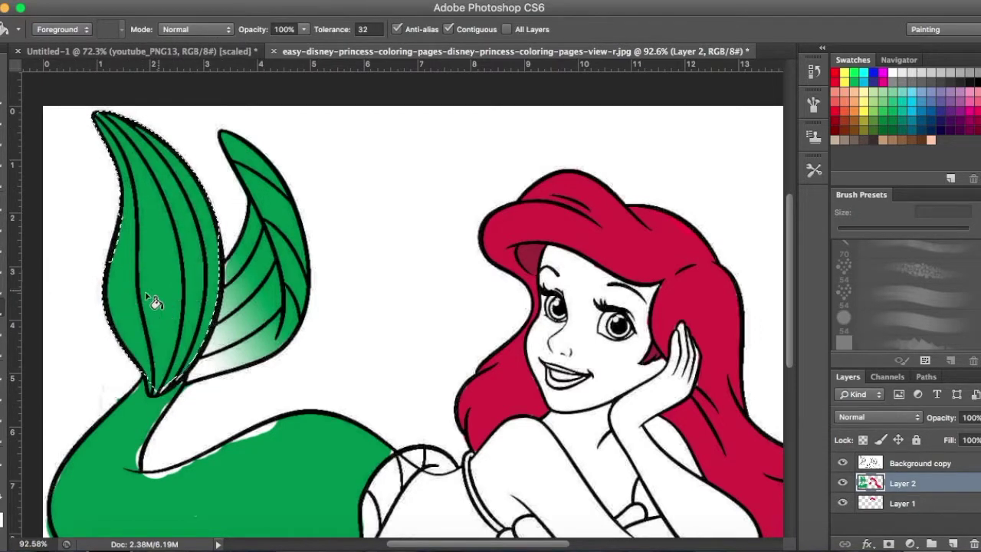
key(ctrl+d)
Paint over the tail's white streaks and erase stray green above and below the tail
key(b)
drag(252, 274, 245, 333)
scroll(21, 195, down, 2)
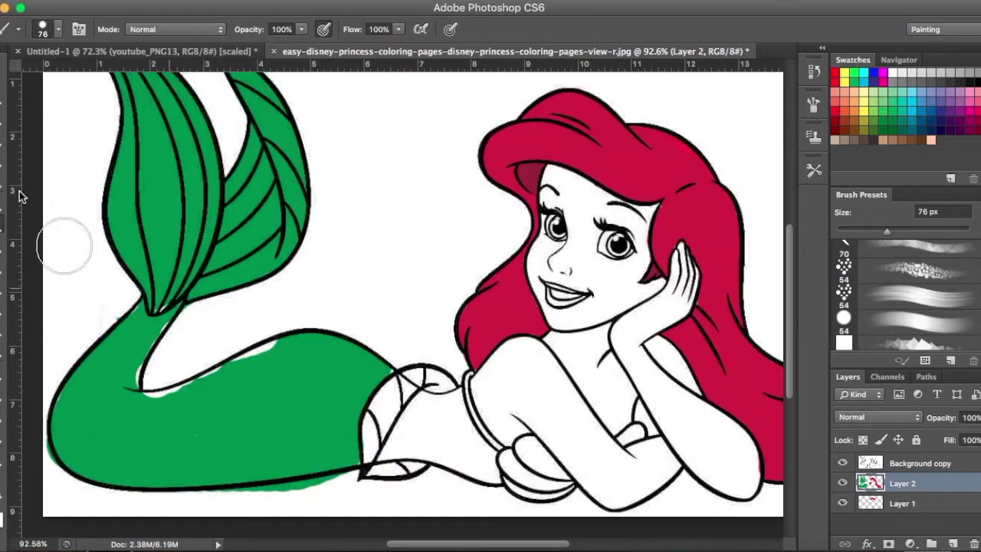
drag(144, 332, 227, 368)
key(e)
mouse_move(337, 481)
mouse_down()
mouse_move(269, 502)
mouse_move(230, 490)
mouse_up()
drag(230, 357, 180, 375)
drag(871, 231, 859, 234)
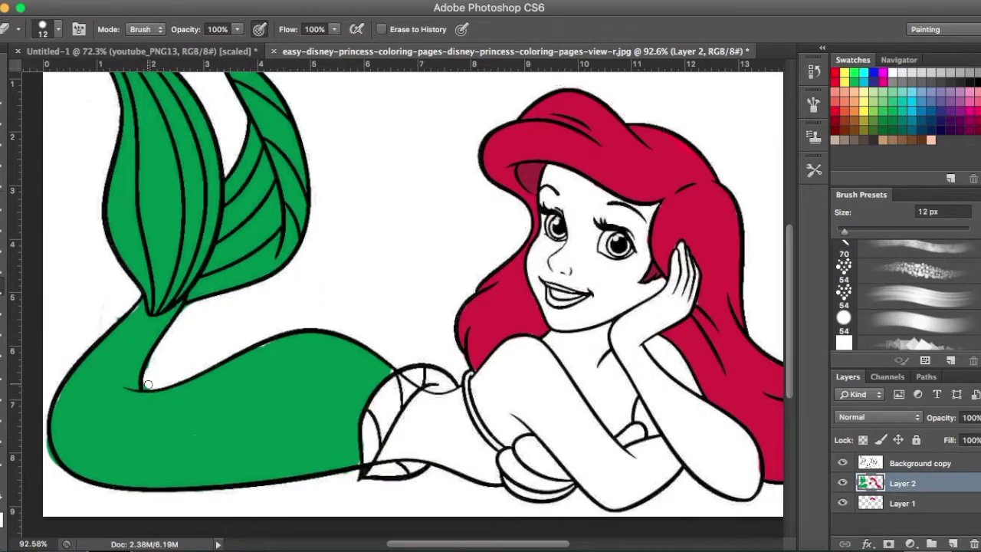
Add Layer 3 for translucent green on the hip fin, then paint its left part solid green on Layer 2
key(b)
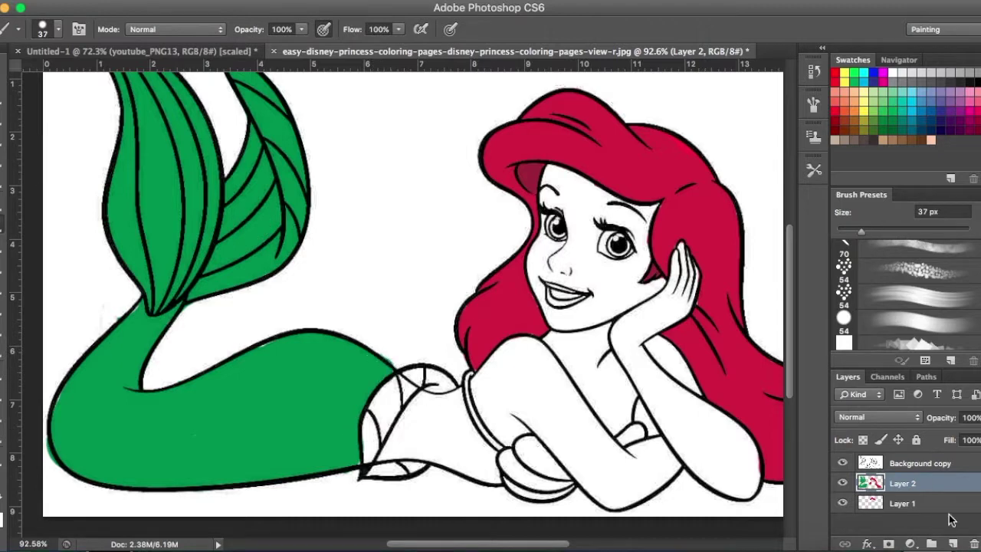
click(952, 543)
drag(978, 416, 957, 438)
drag(399, 375, 383, 467)
drag(444, 383, 414, 471)
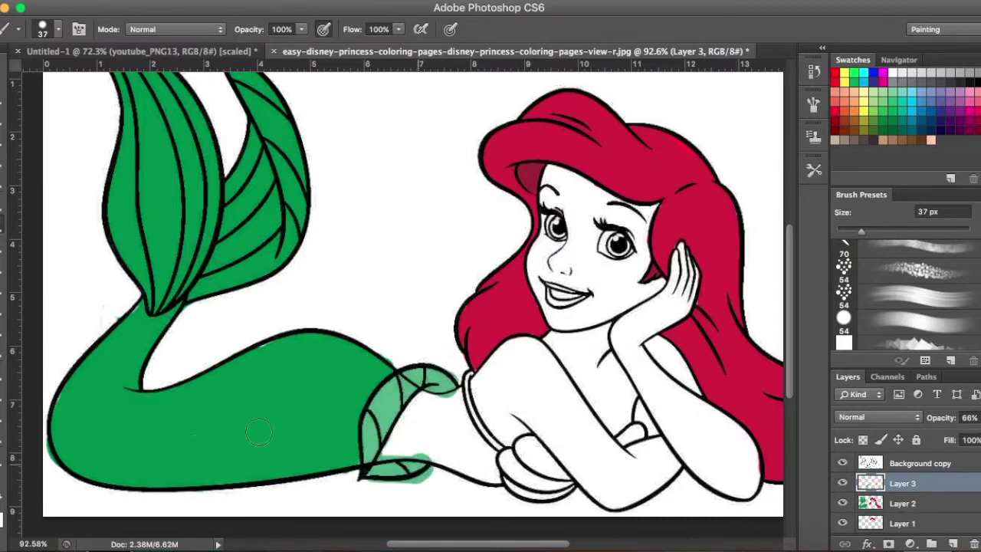
key(e)
click(902, 503)
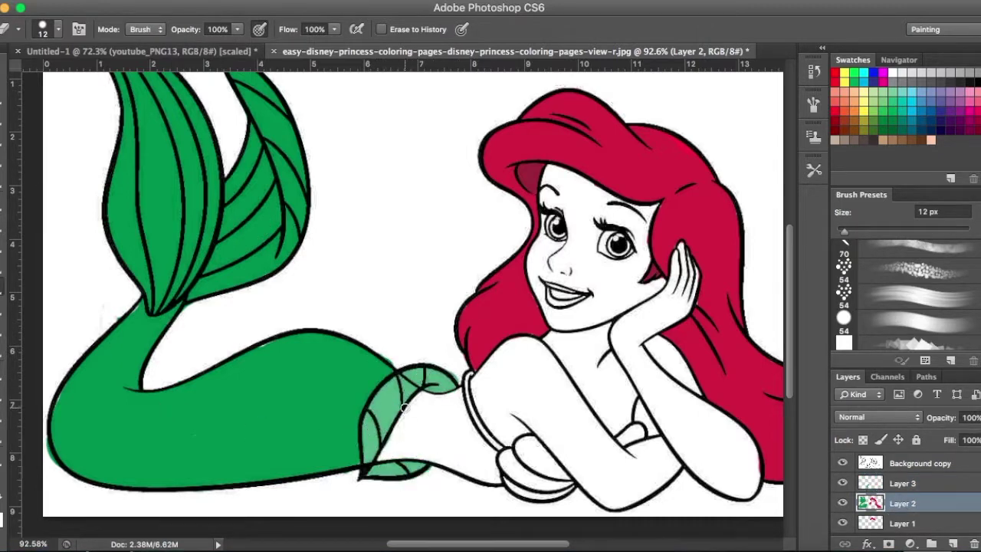
key(b)
mouse_move(406, 379)
mouse_down()
mouse_move(376, 416)
mouse_move(391, 444)
mouse_up()
Tidy the hip fin with the eraser and ready the Lasso for tracing the face
key(e)
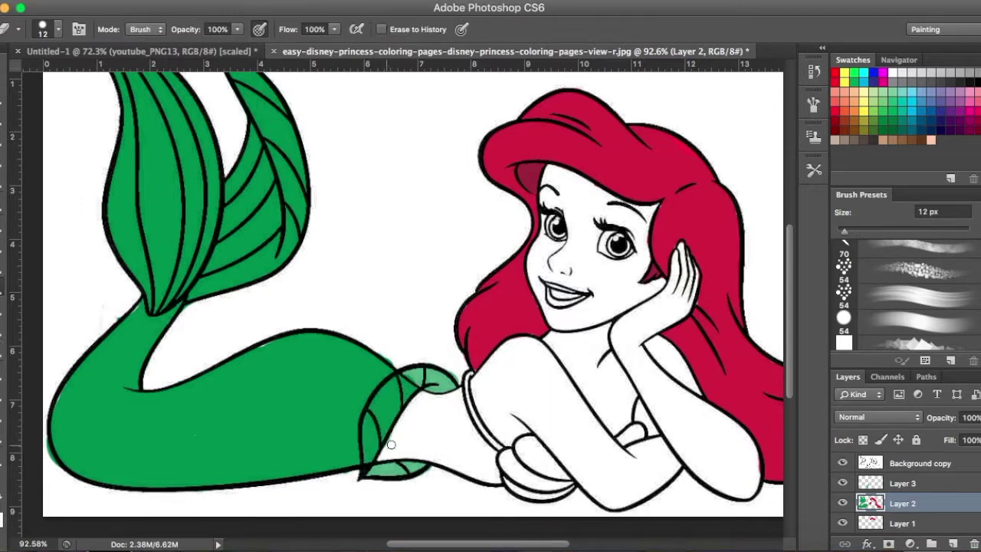
scroll(340, 284, down, 2)
key(w)
key(l)
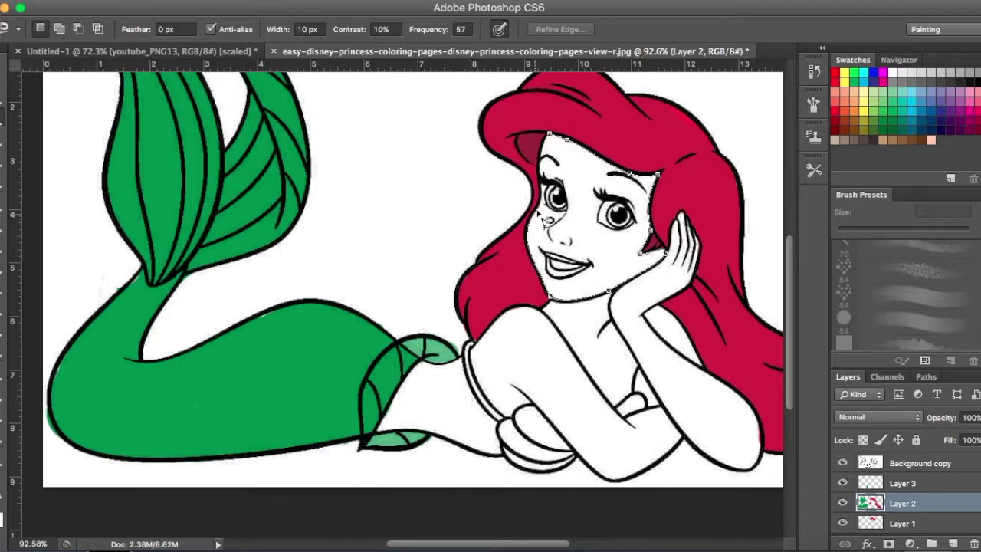
Close the face outline and fill the face with the peach skin colour
click(557, 141)
click(3, 519)
click(328, 138)
key(g)
click(544, 265)
Select and fill the mouth area, deselect, and zoom in on the face
key(b)
key(l)
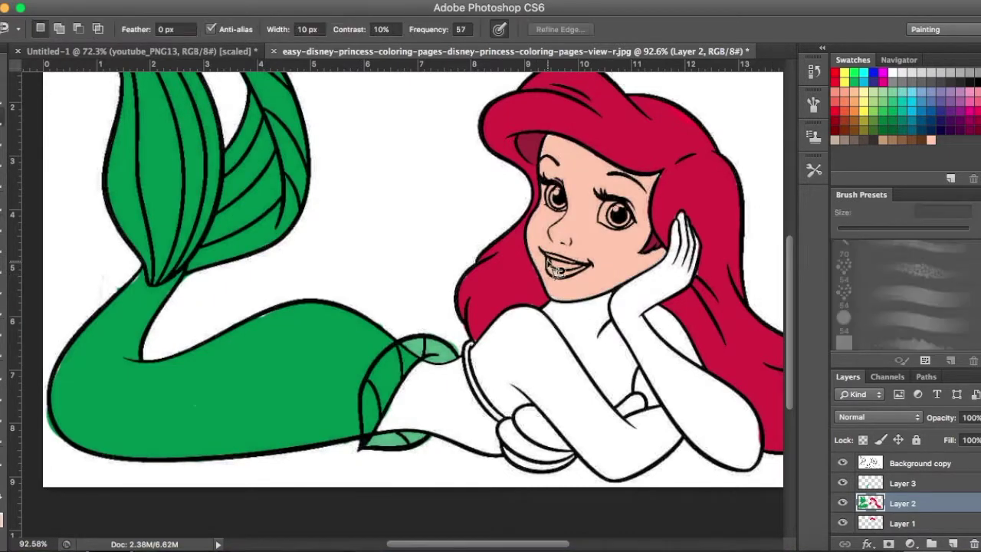
click(576, 272)
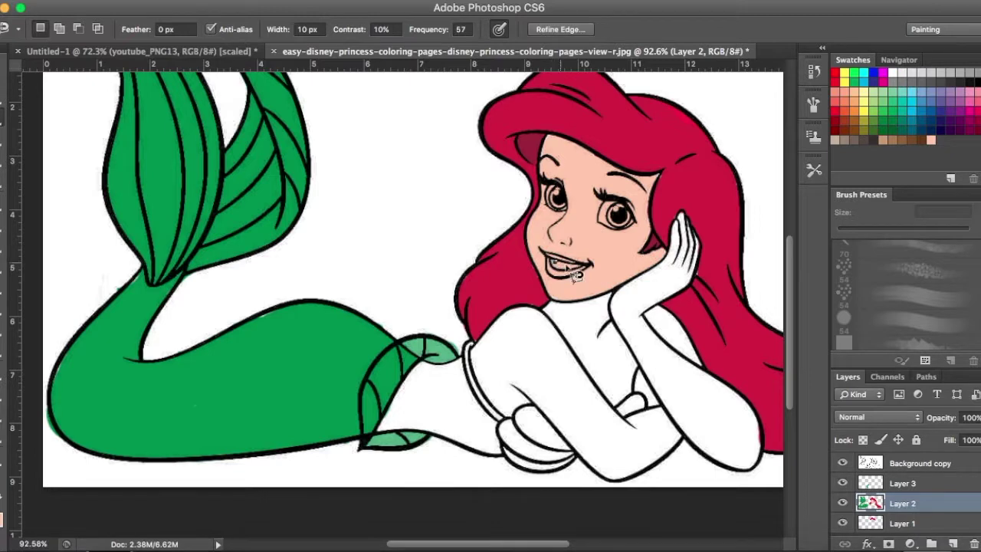
key(g)
click(567, 266)
key(ctrl+d)
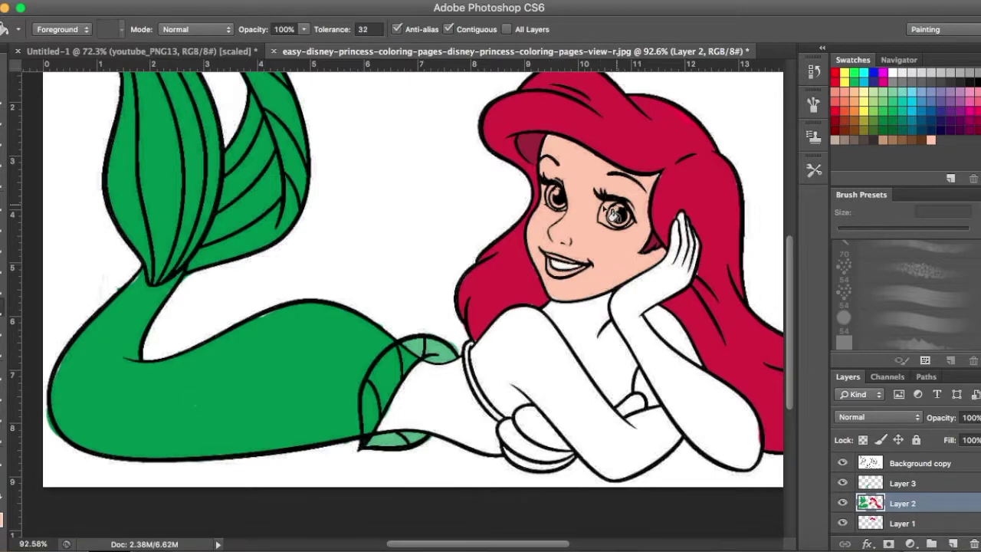
key(l)
key(ctrl+plus)
Lasso the right eye, fill it, and deselect it
scroll(625, 221, right, 5)
click(502, 166)
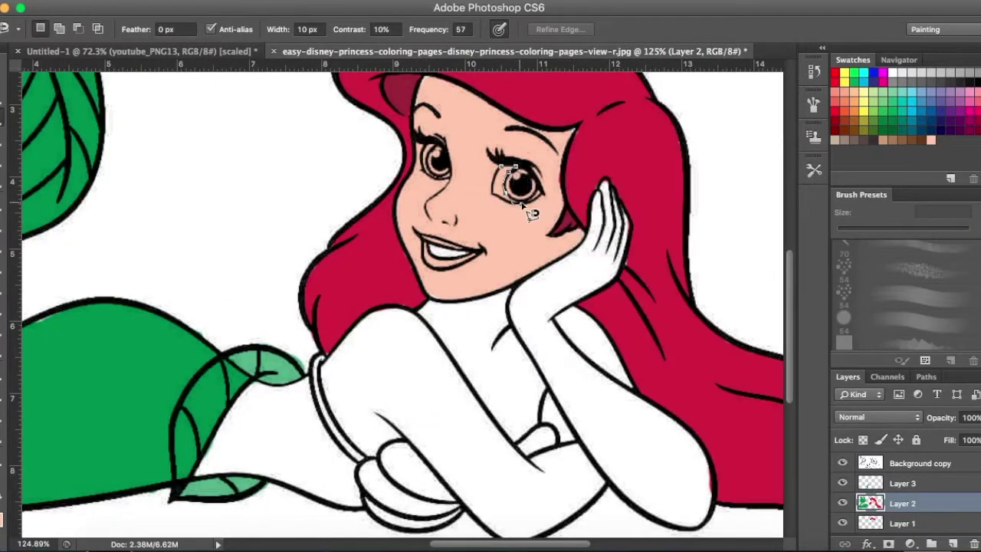
click(503, 167)
key(g)
click(507, 187)
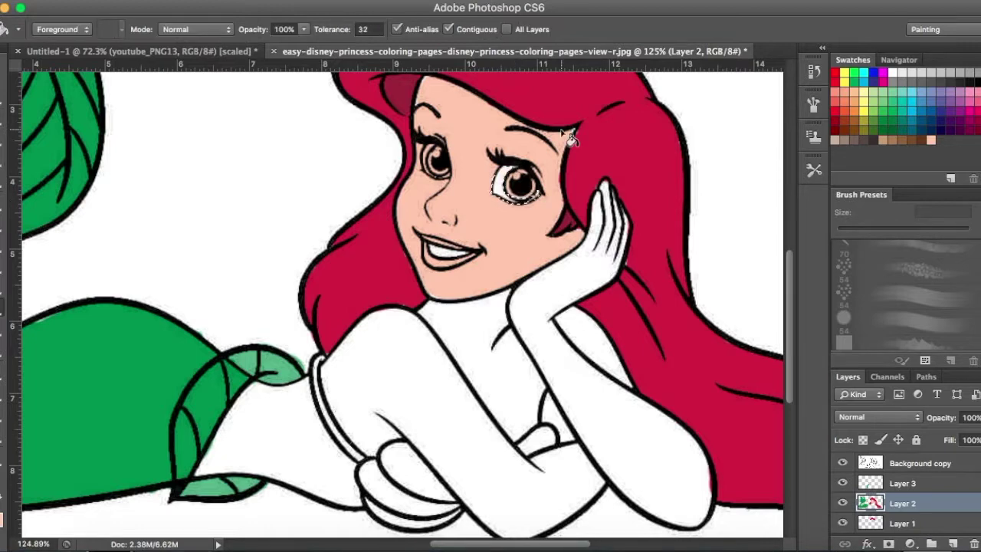
key(ctrl+d)
key(b)
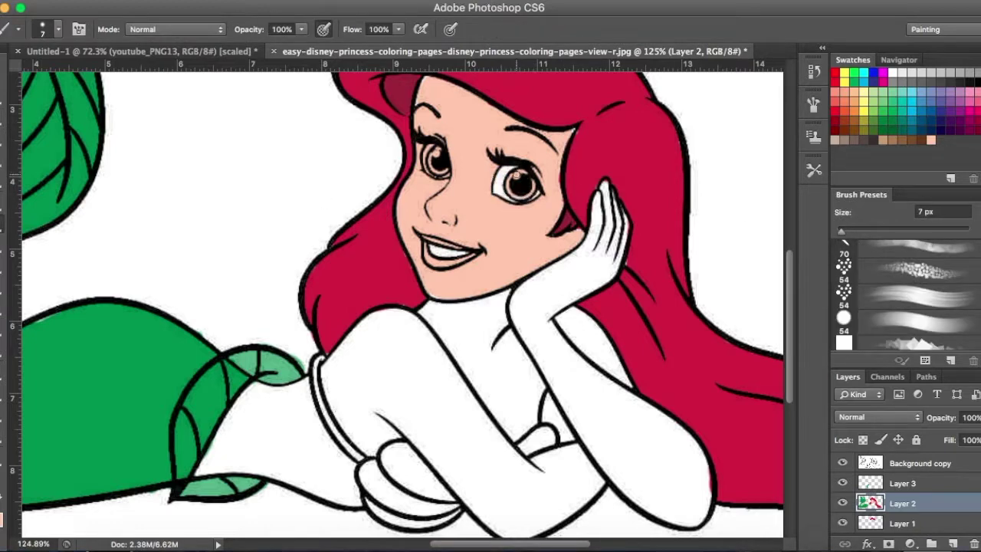
Set the foreground colour to teal and start lassoing the right iris
click(3, 519)
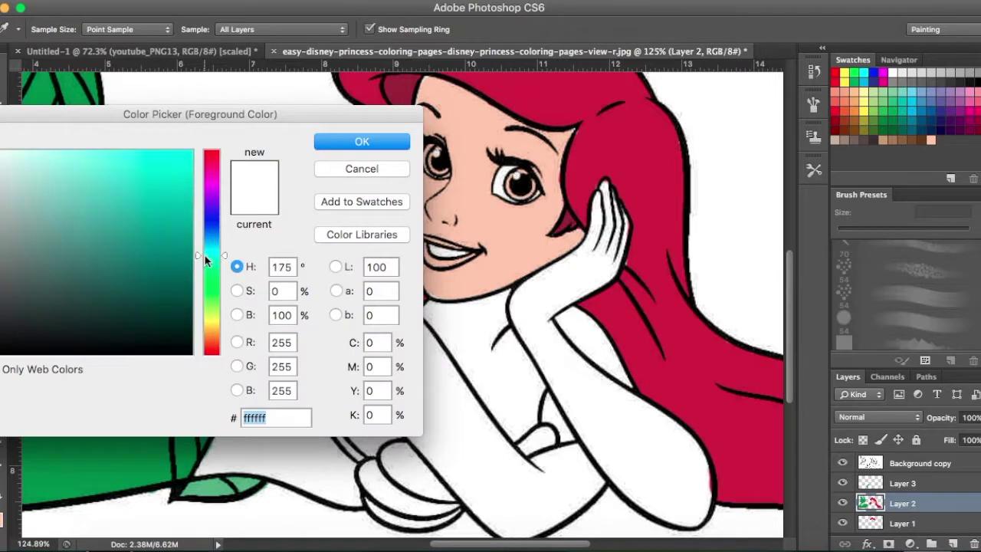
click(102, 186)
key(Return)
key(l)
click(529, 182)
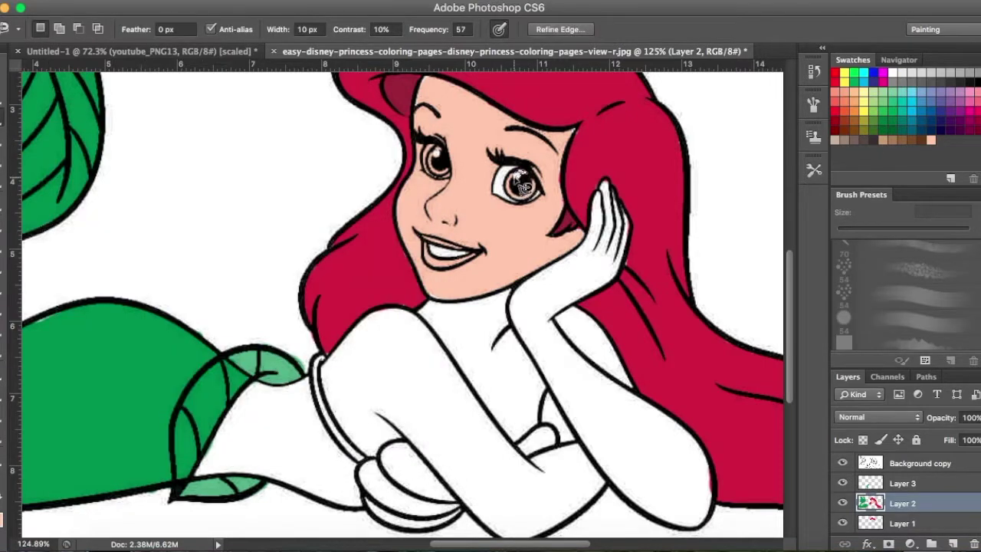
Switch to the Brush and open the background colour without changing it
key(b)
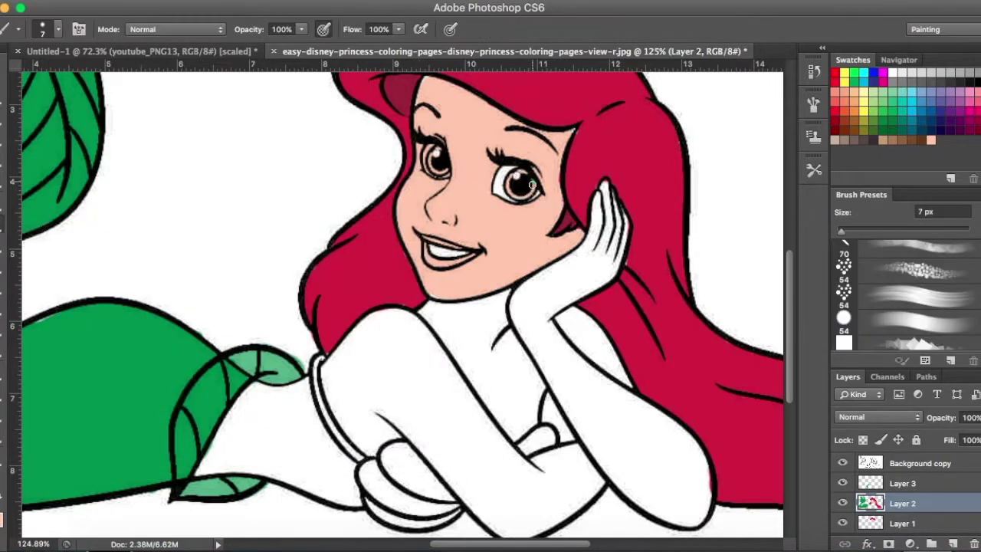
scroll(553, 291, up, 2)
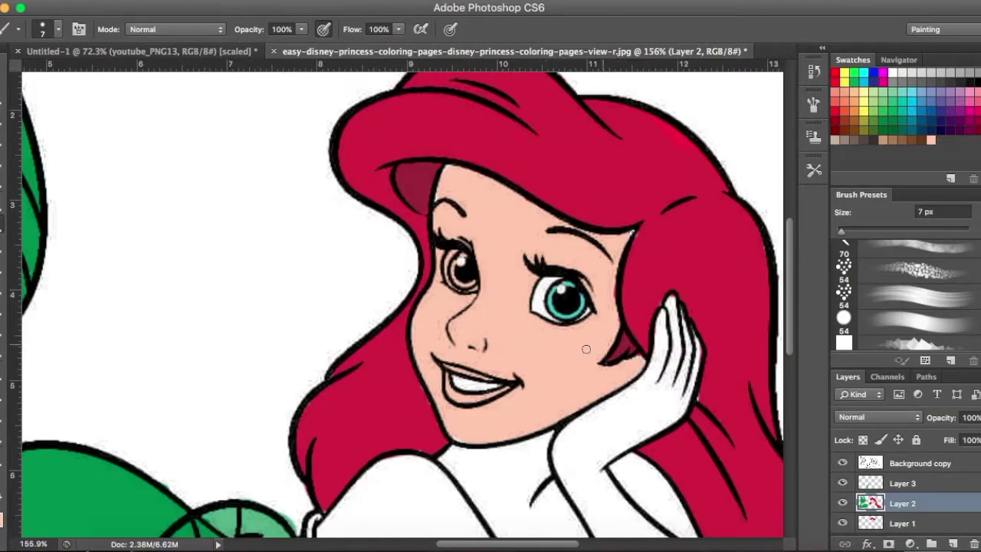
click(9, 512)
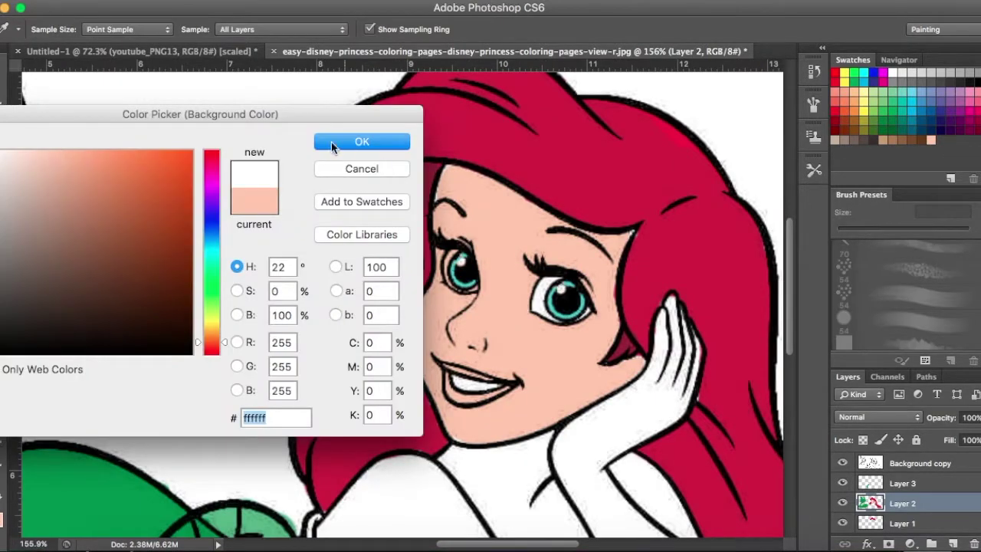
click(337, 141)
Pick a bright purple in the Color Picker
scroll(564, 350, down, 5)
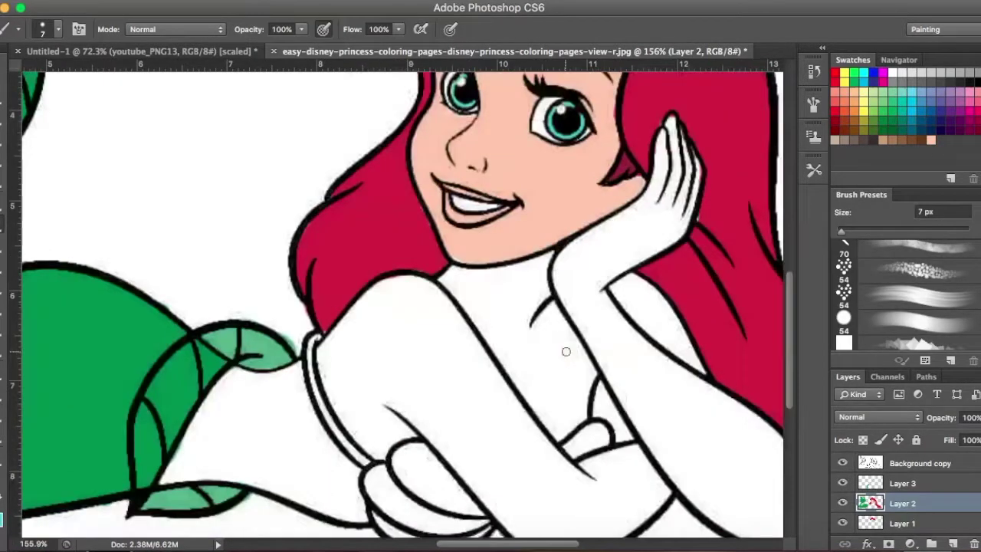
click(9, 515)
click(211, 199)
click(141, 171)
click(362, 141)
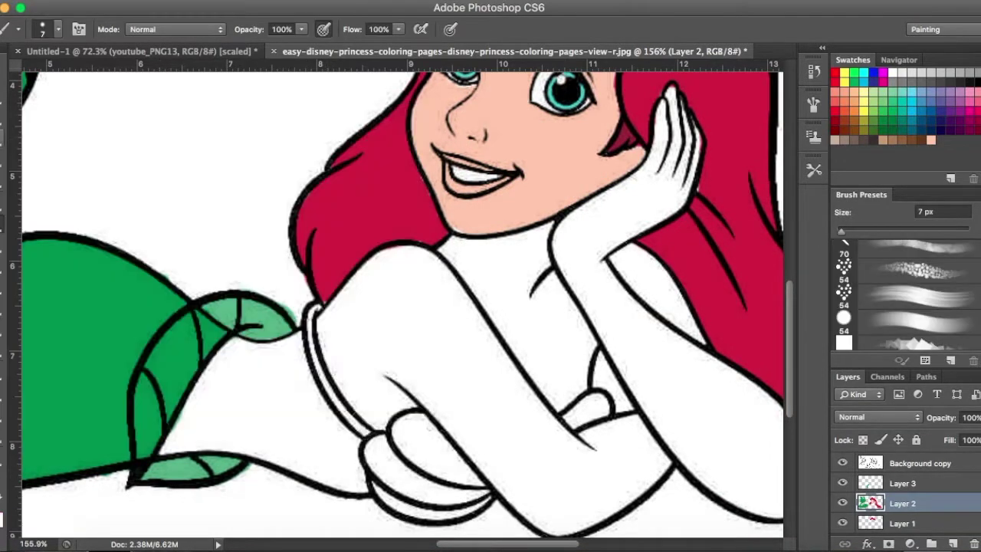
Magnetic-lasso the shell top, fill it purple, and deselect
key(l)
click(385, 433)
double_click(373, 471)
key(g)
click(421, 459)
key(ctrl+d)
key(b)
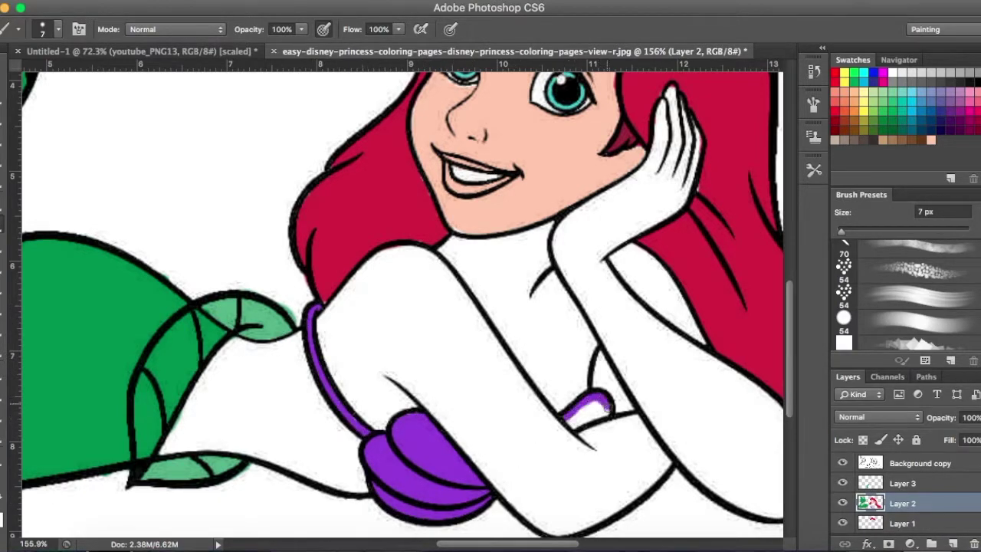
key(l)
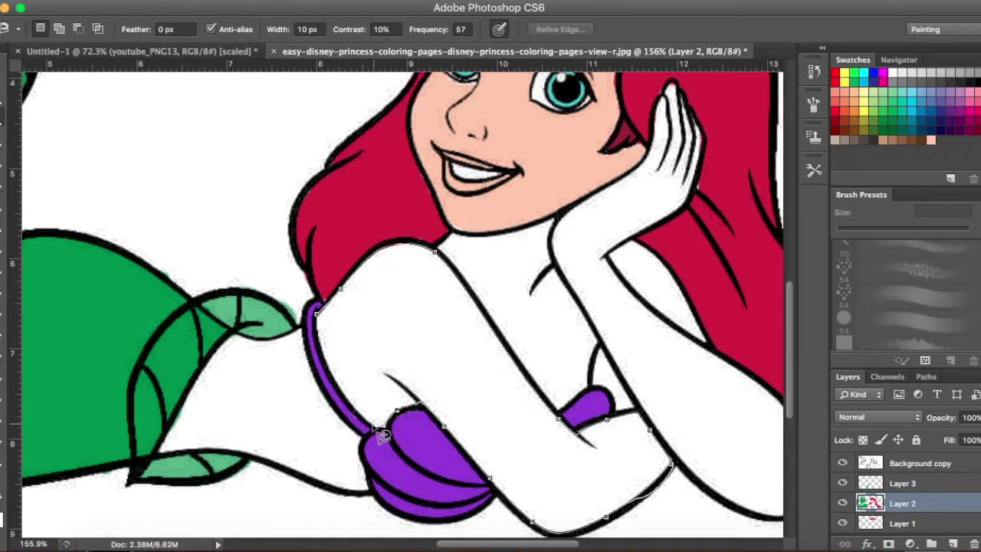
Close the arm selection and fill the arm with peach skin colour
click(324, 329)
key(g)
click(475, 353)
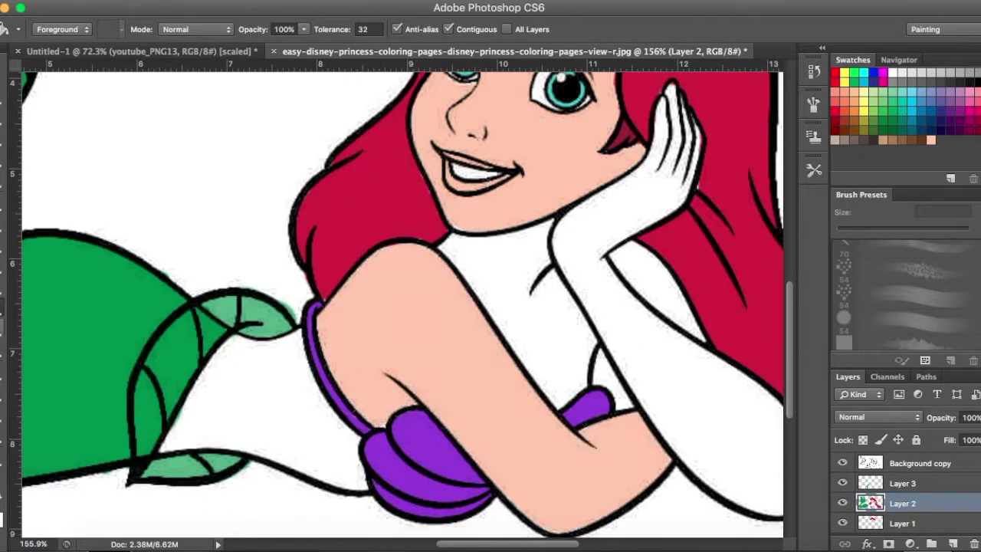
key(l)
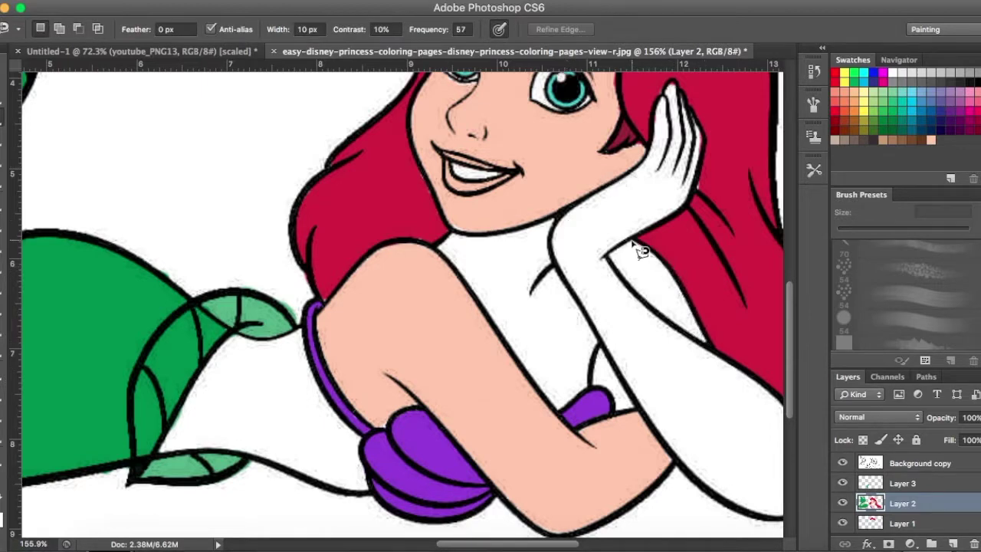
Fill the white gap in the hair with crimson
key(Escape)
key(g)
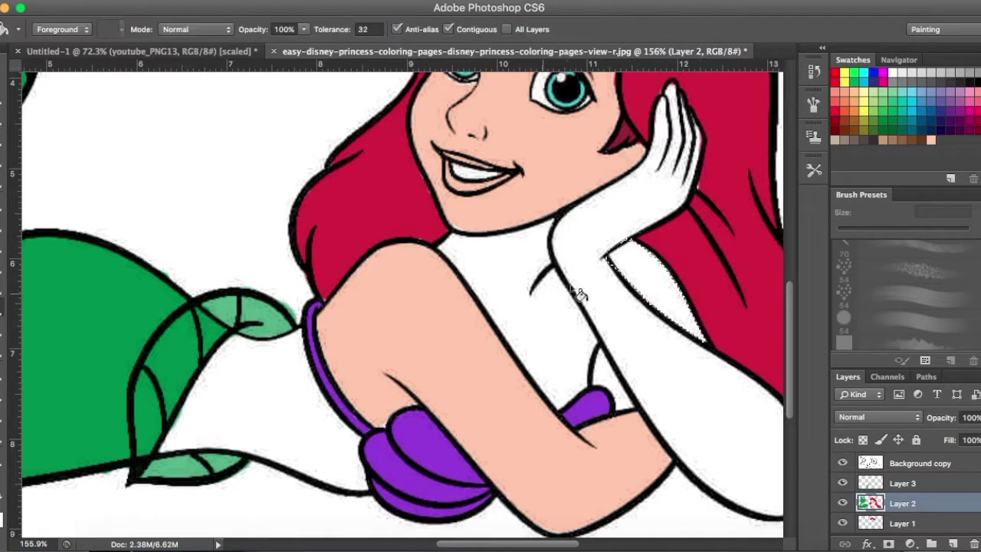
click(666, 299)
key(l)
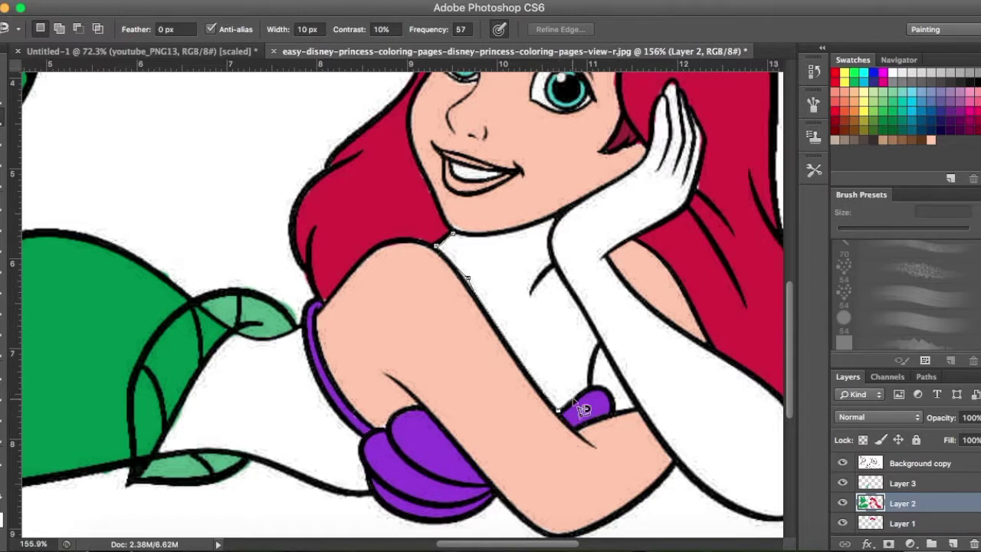
Fill the chest with the peach skin colour
key(Escape)
key(g)
click(510, 286)
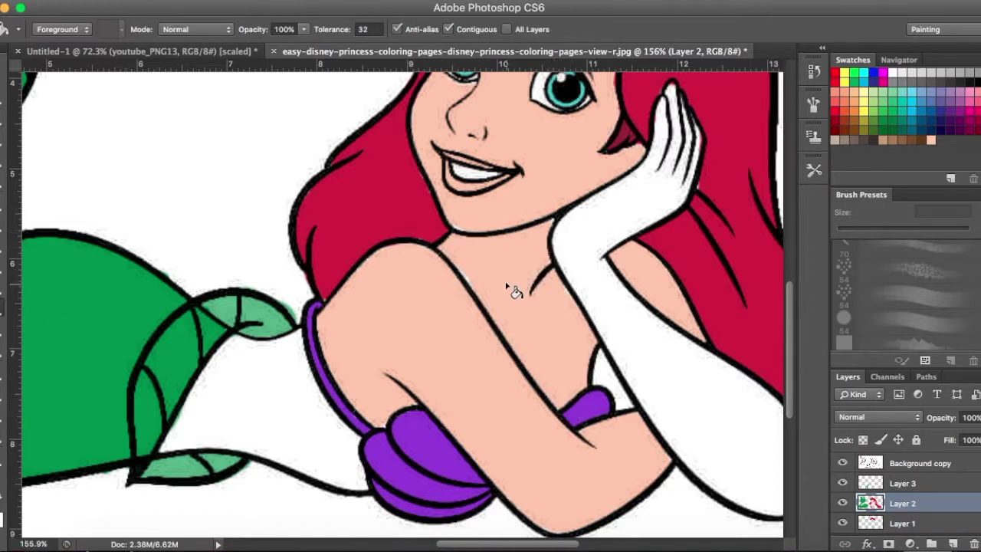
key(b)
key(l)
Lasso the white waist area and fill it peach
click(234, 331)
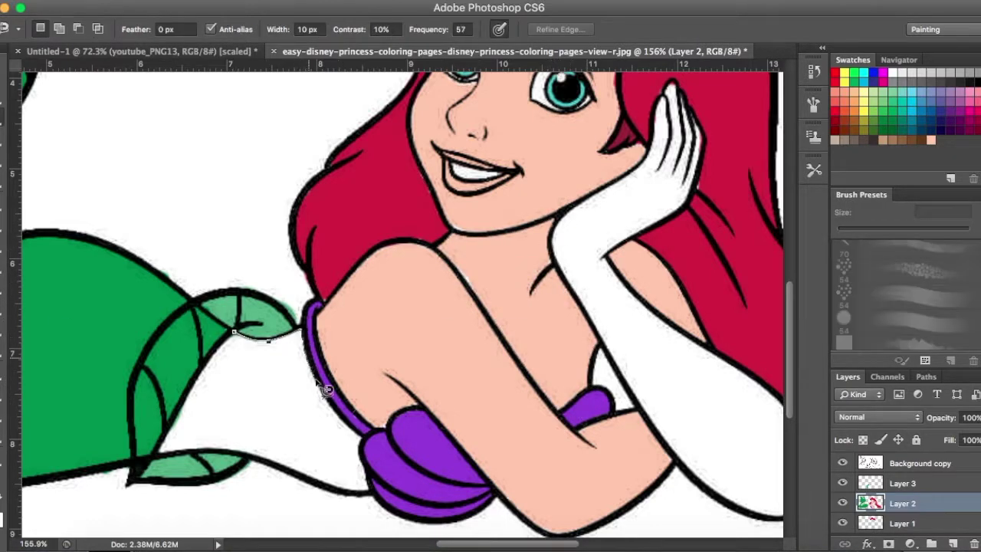
click(234, 331)
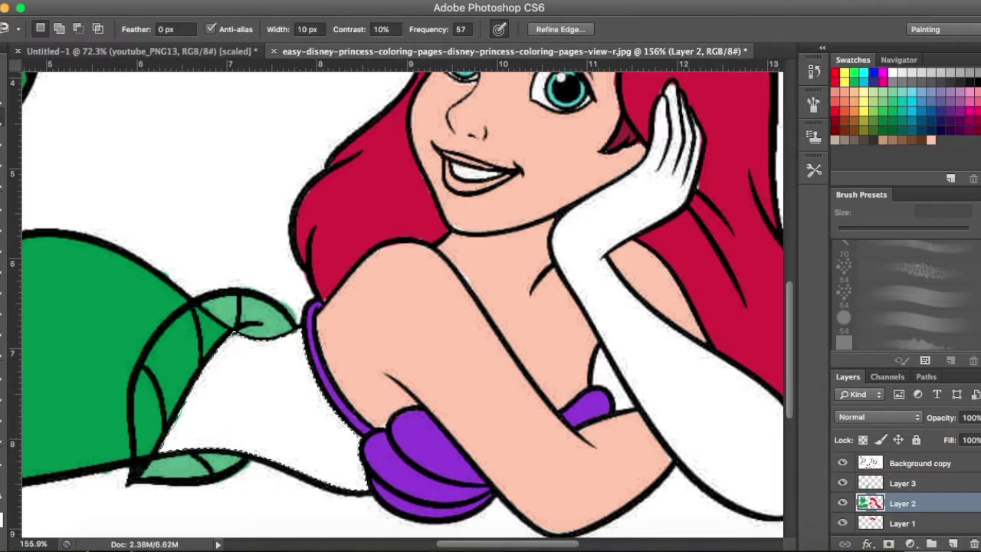
key(g)
click(267, 399)
key(l)
Lasso around the gloved hand resting against her cheek
scroll(690, 389, down, 3)
scroll(689, 389, right, 5)
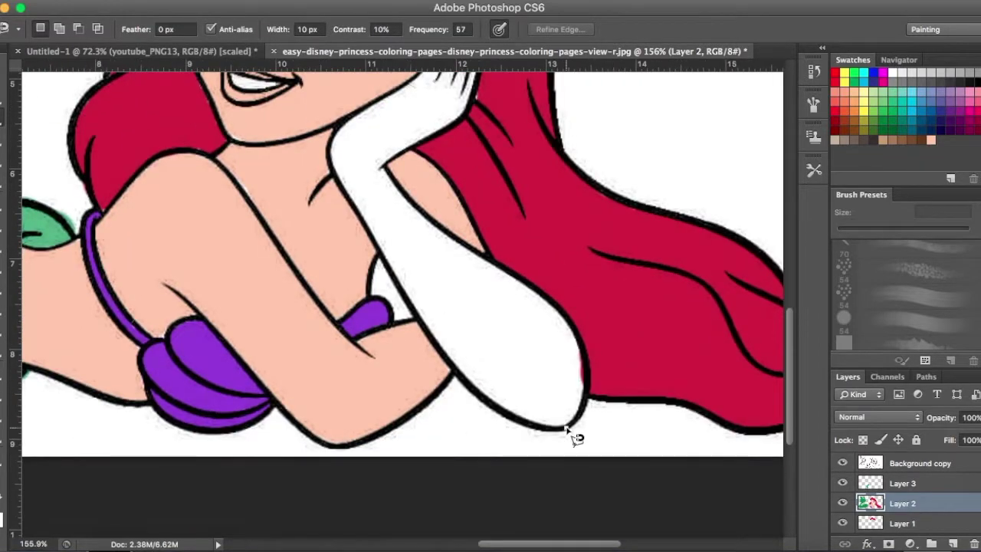
click(567, 427)
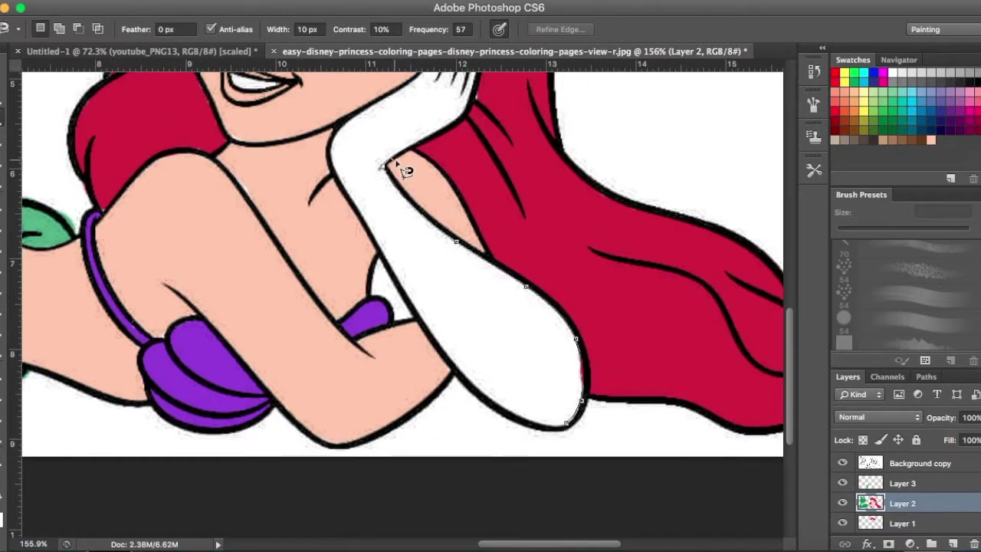
scroll(478, 187, up, 3)
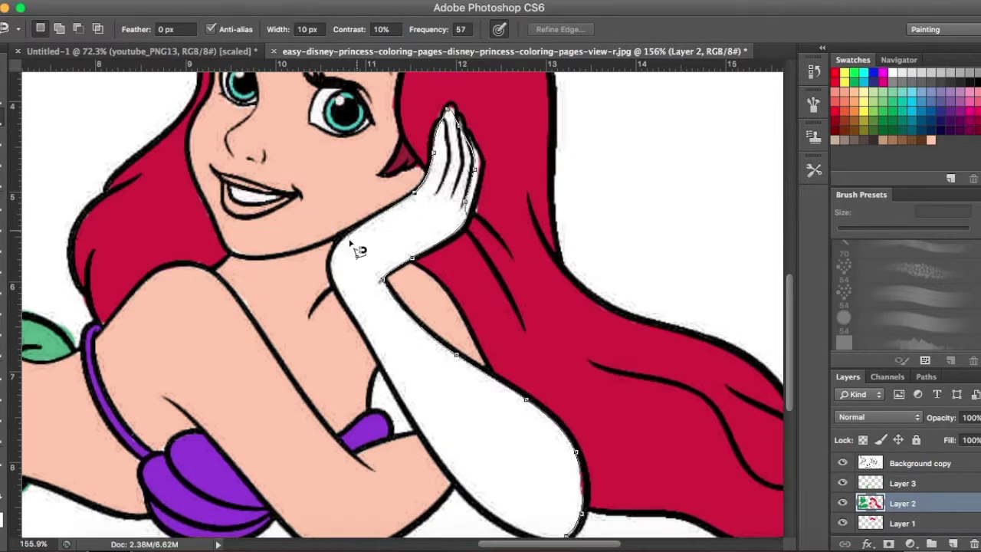
click(575, 540)
Fill the glove with the peach skin colour and deselect
key(g)
click(433, 386)
key(ctrl+d)
key(b)
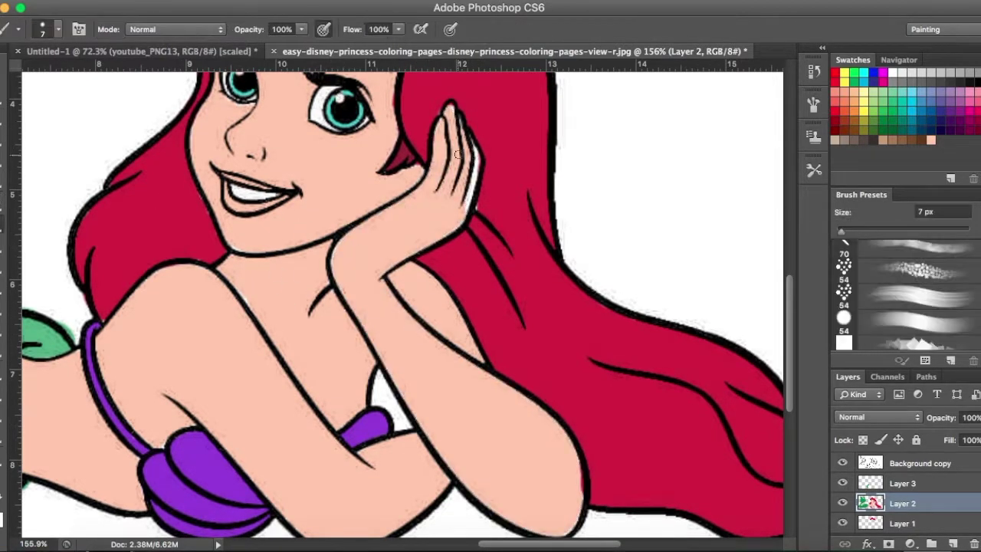
scroll(465, 197, up, 5)
Lasso the lips and paint them red with a slightly larger brush
key(l)
click(220, 288)
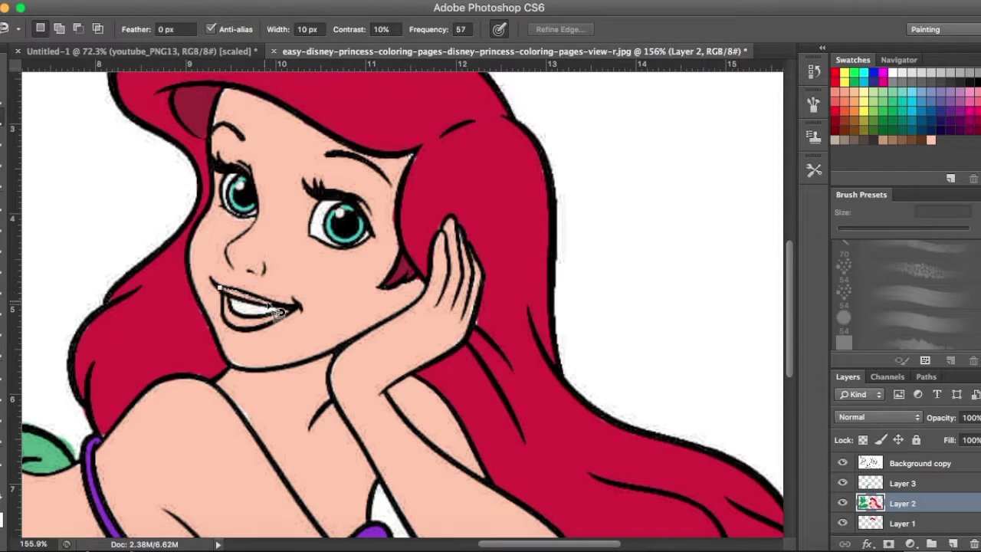
click(220, 289)
key(b)
key(Return)
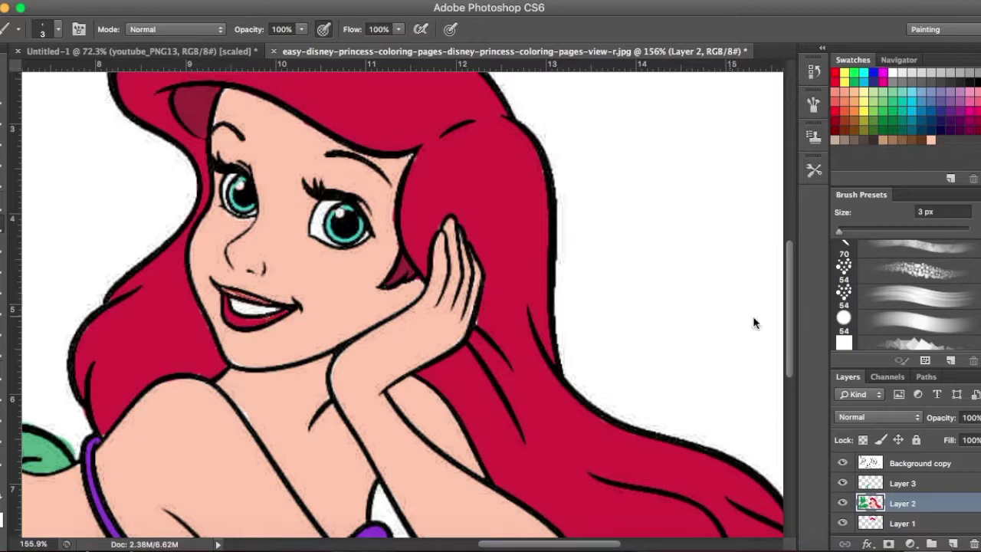
key(bracketright)
key(bracketright)
Fit the whole mermaid on screen and shift the colour layer off the outlines
scroll(346, 318, down, 1)
key(ctrl+0)
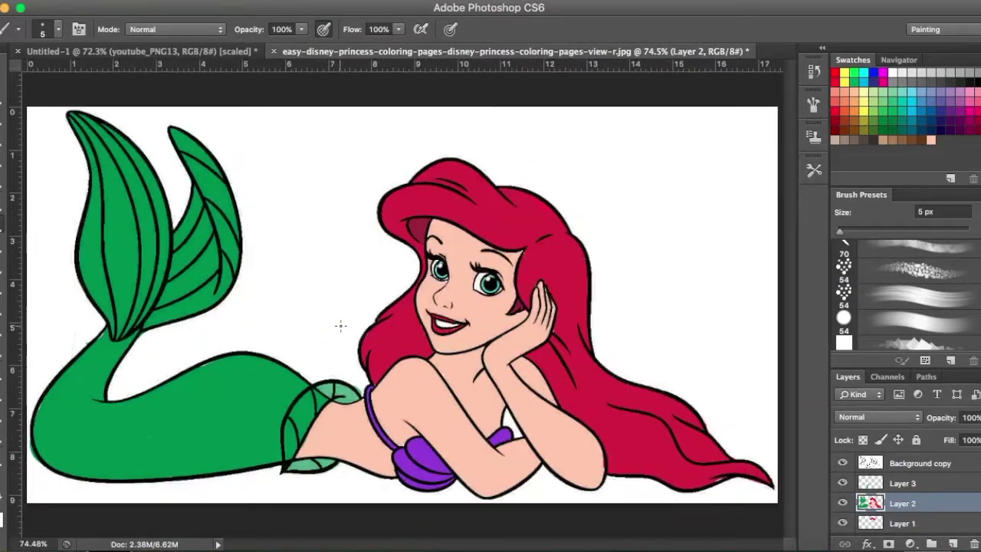
drag(340, 325, 307, 328)
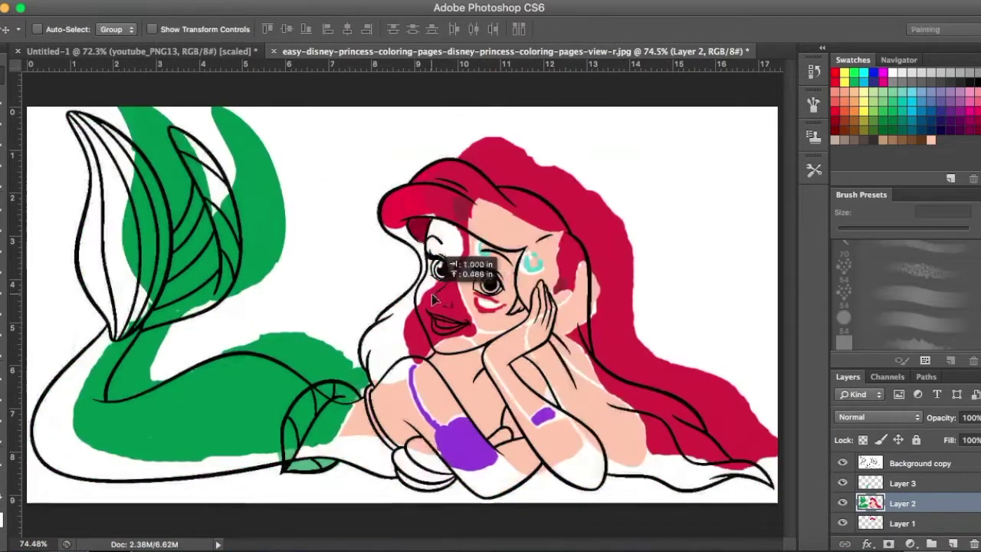